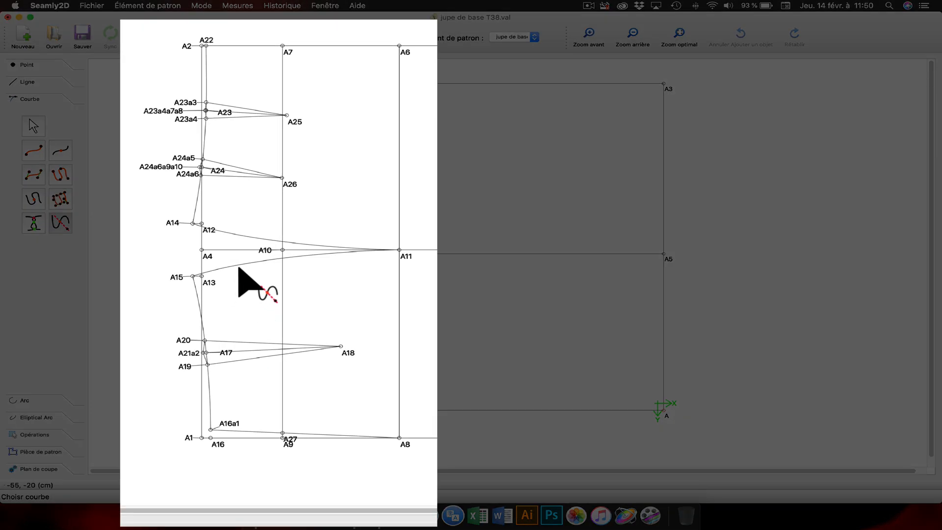
Step: Create the intersection point of curve A15–A11 with the axis running from A10 to A27
{"action": "left_click", "coordinate": [238, 266]}
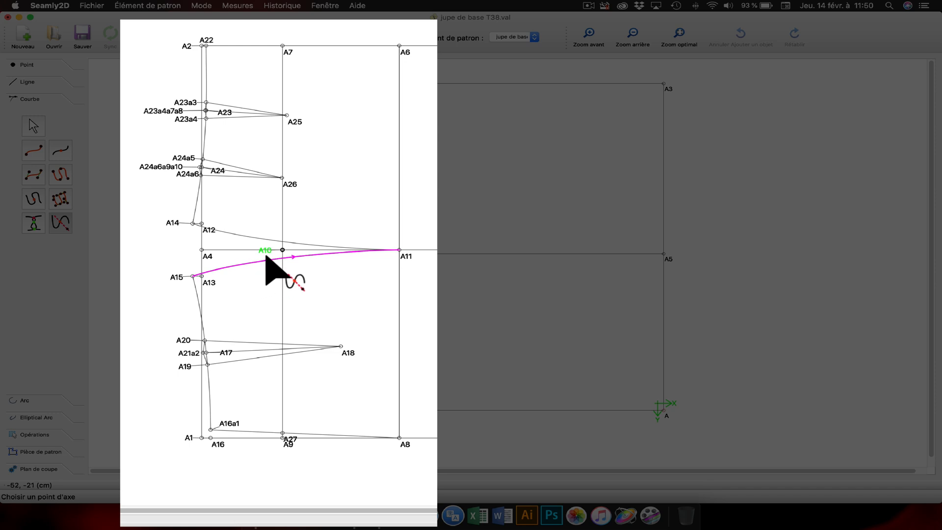
{"action": "left_click", "coordinate": [266, 252]}
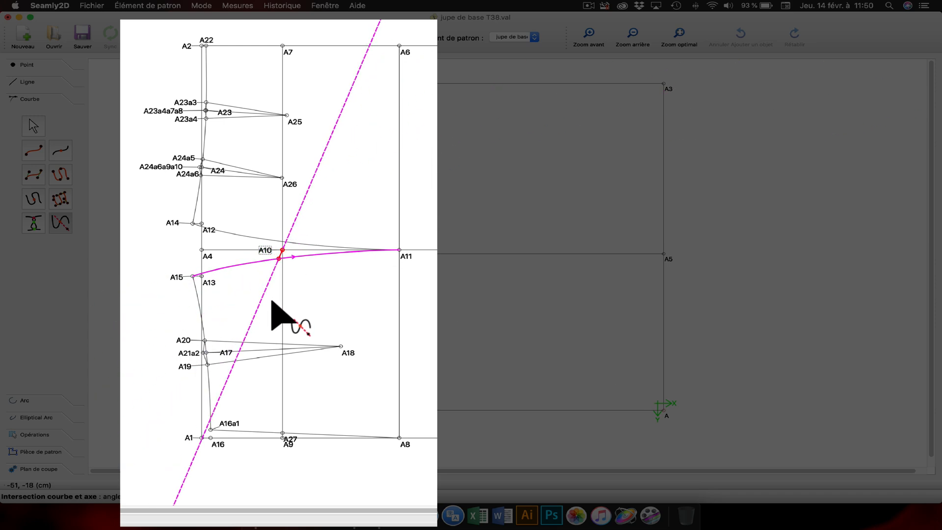
{"action": "left_click", "coordinate": [290, 441]}
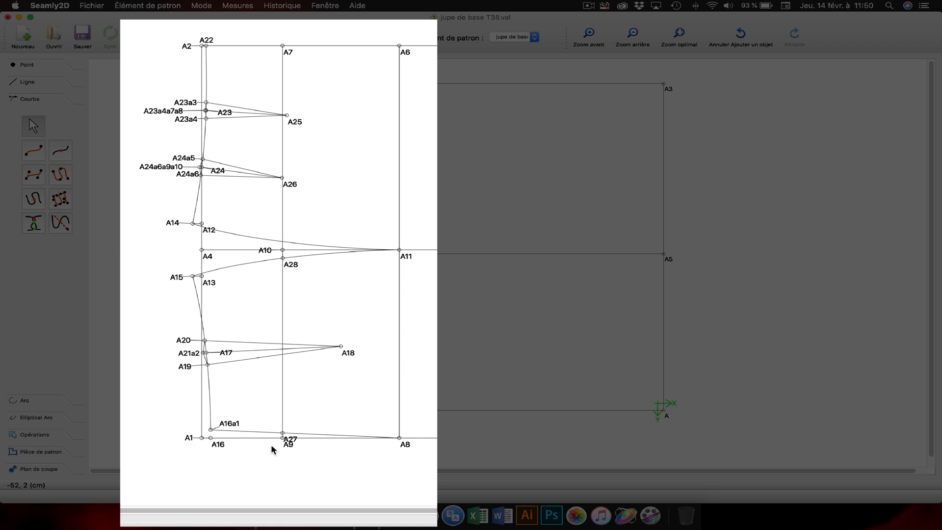
Step: Reposition the labels of points A27, A9 and A28 clear of the construction lines
{"action": "mouse_move", "coordinate": [291, 440]}
{"action": "left_mouse_down"}
{"action": "mouse_move", "coordinate": [311, 427]}
{"action": "mouse_move", "coordinate": [286, 449]}
{"action": "left_mouse_up"}
{"action": "left_click", "coordinate": [263, 460]}
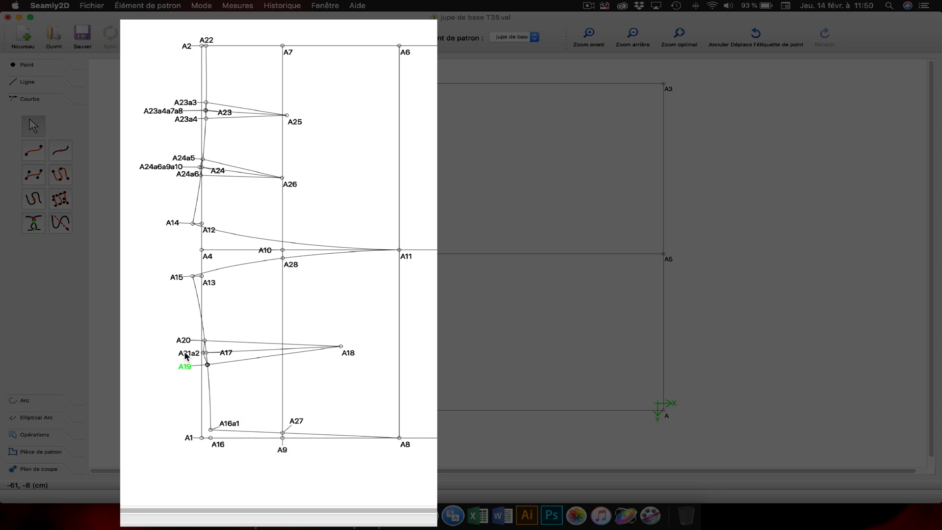
{"action": "left_click_drag", "start_coordinate": [291, 266], "coordinate": [299, 275]}
{"action": "left_click", "coordinate": [322, 458]}
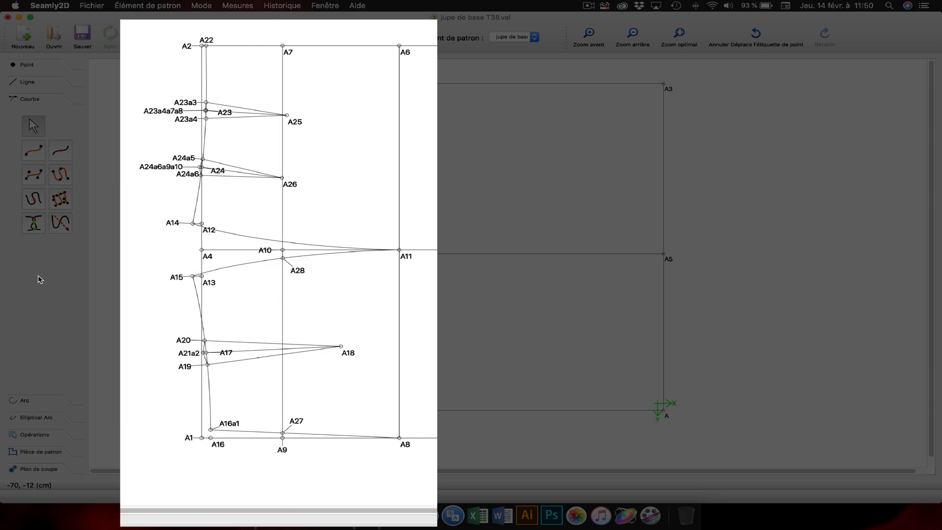
Step: Create the intersection point of curve A14–A11 with the vertical axis from A7, and move its label above the curve
{"action": "left_click", "coordinate": [65, 229]}
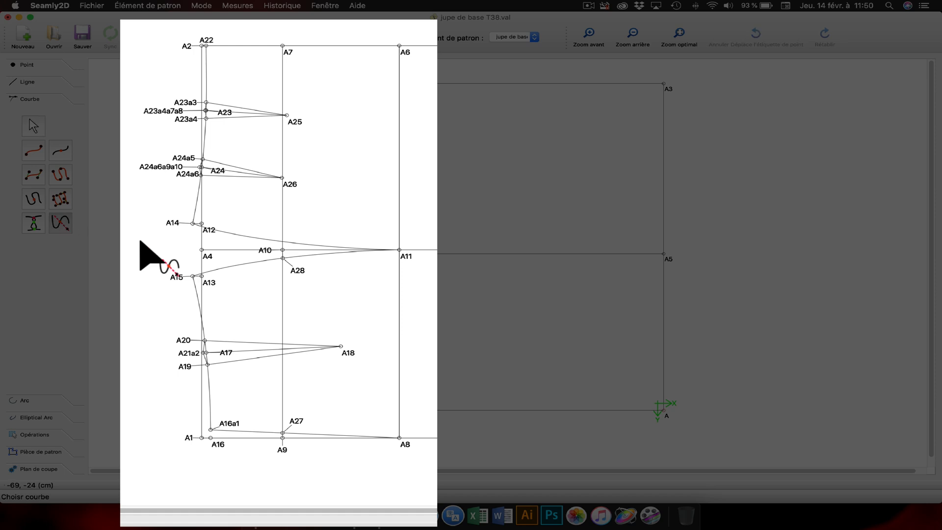
{"action": "left_click", "coordinate": [252, 239]}
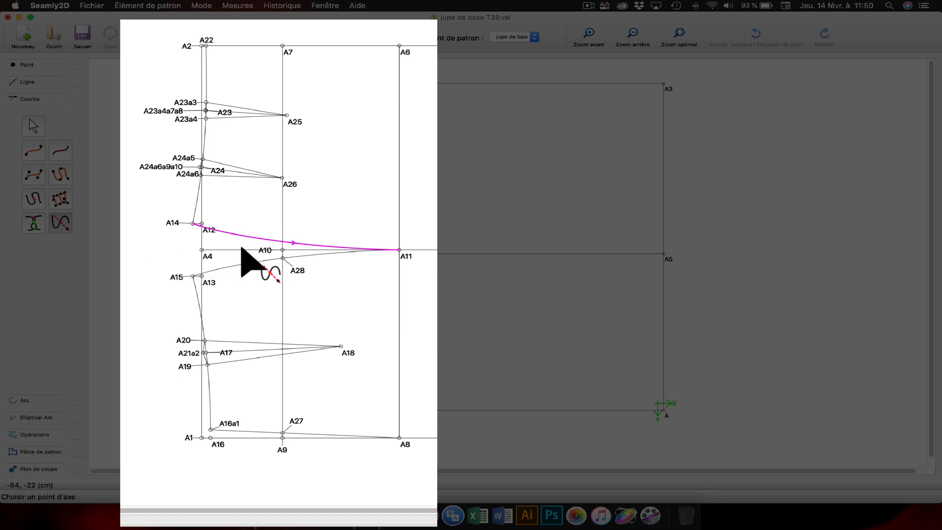
{"action": "left_click", "coordinate": [291, 55]}
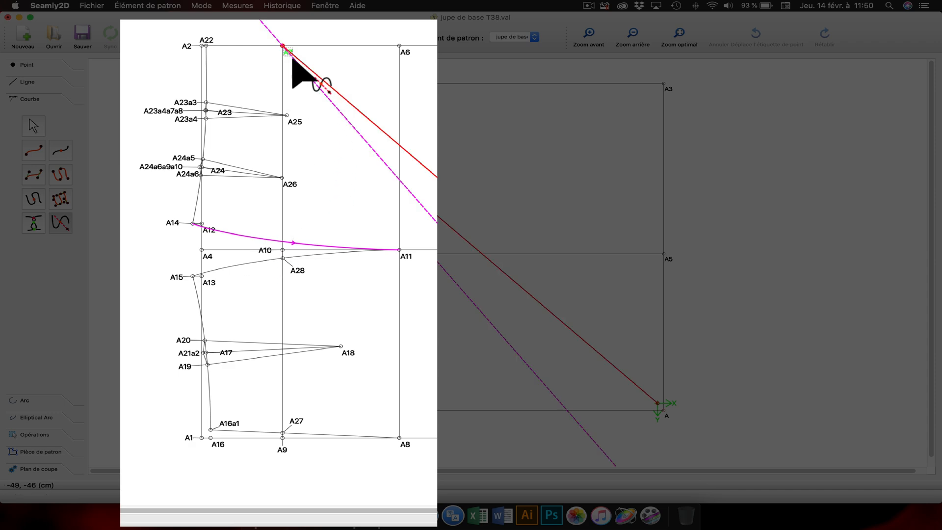
{"action": "left_click", "coordinate": [283, 251]}
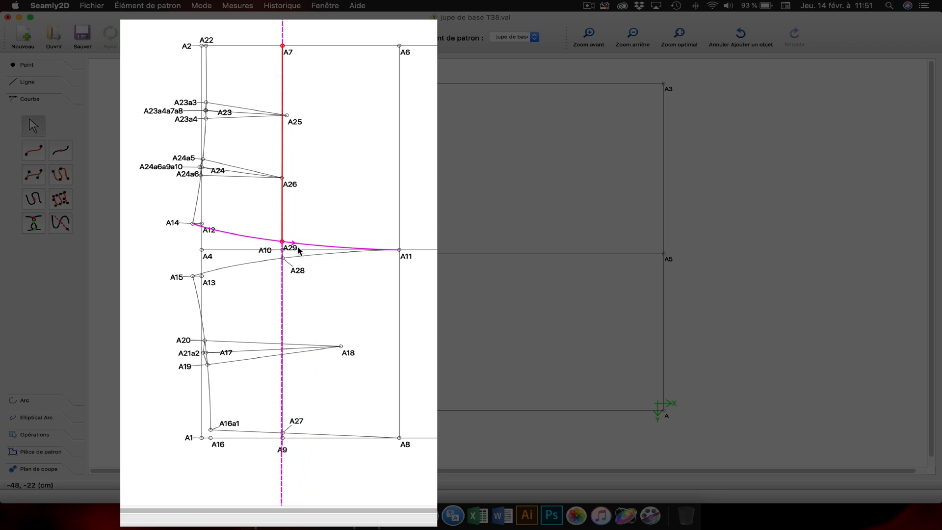
{"action": "left_click_drag", "start_coordinate": [296, 247], "coordinate": [299, 241]}
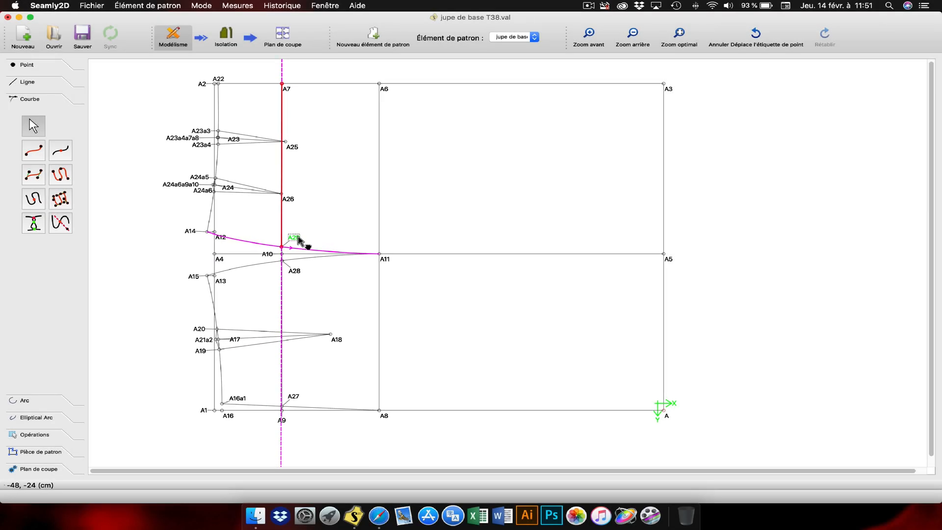
{"action": "left_click", "coordinate": [150, 301]}
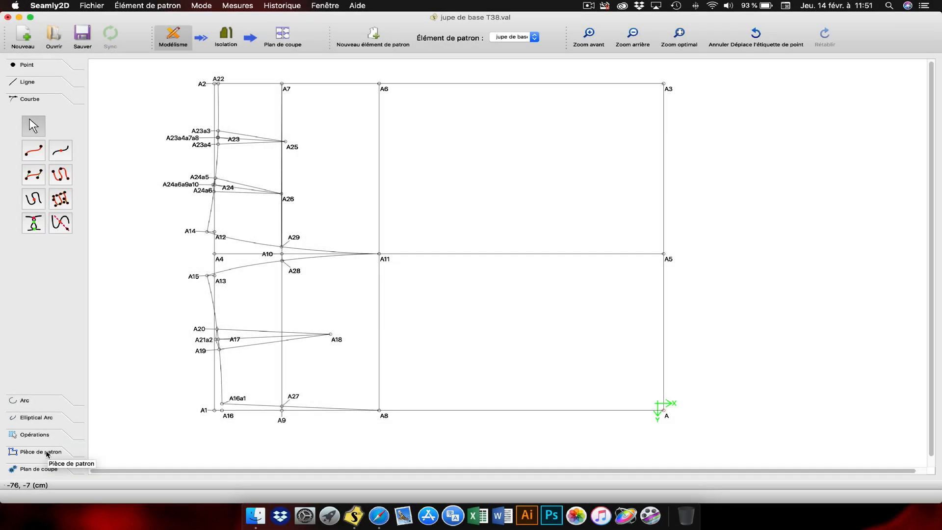
Step: Start a workpiece outline clockwise through points A, A8, A27, A16a1, A19, A21a2, A20 and A15
{"action": "left_click", "coordinate": [48, 453]}
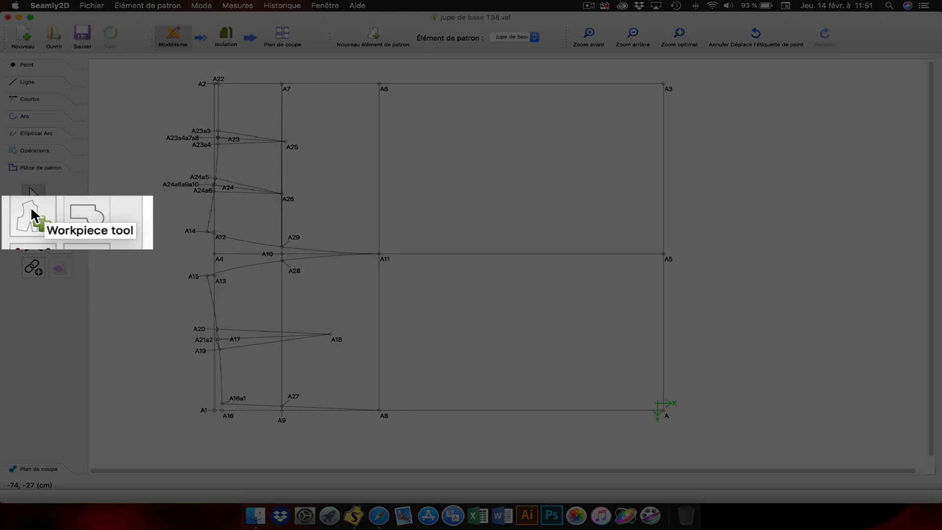
{"action": "left_click", "coordinate": [32, 219]}
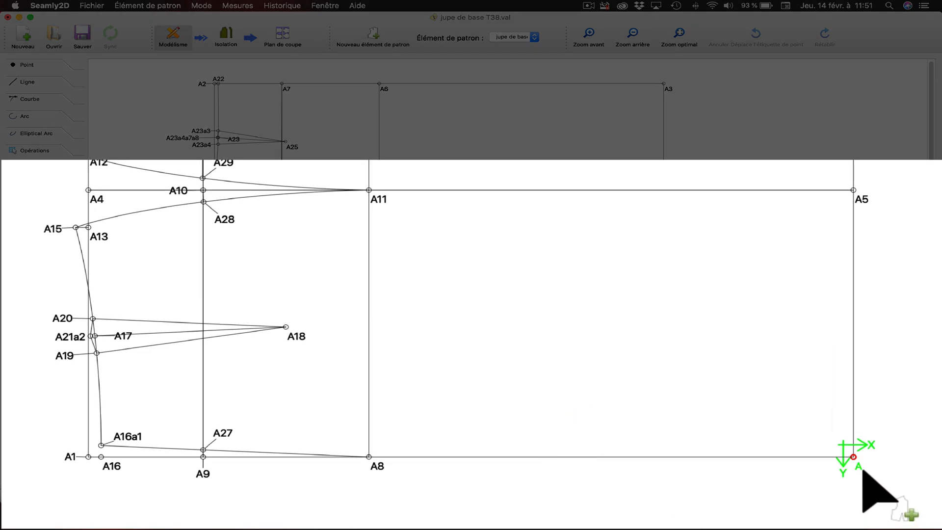
{"action": "left_click", "coordinate": [853, 457]}
{"action": "left_click", "coordinate": [379, 466]}
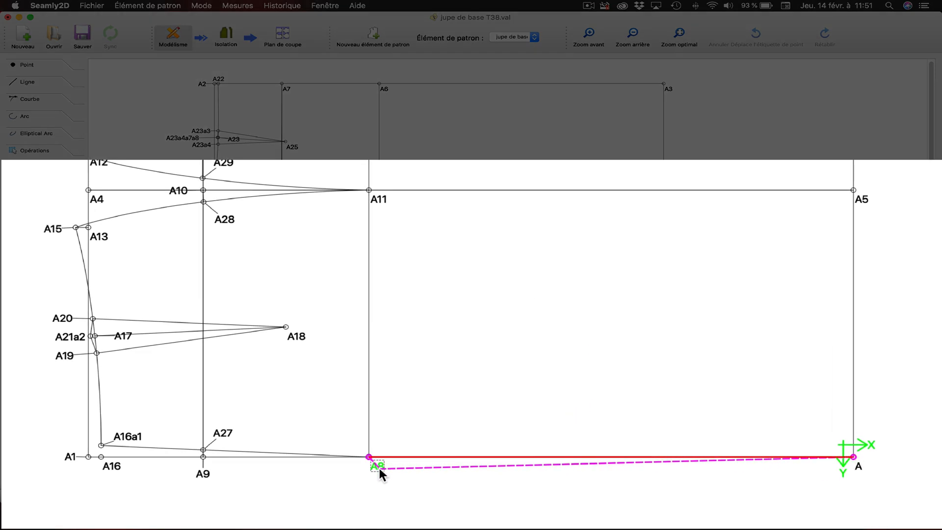
{"action": "left_click", "coordinate": [223, 434]}
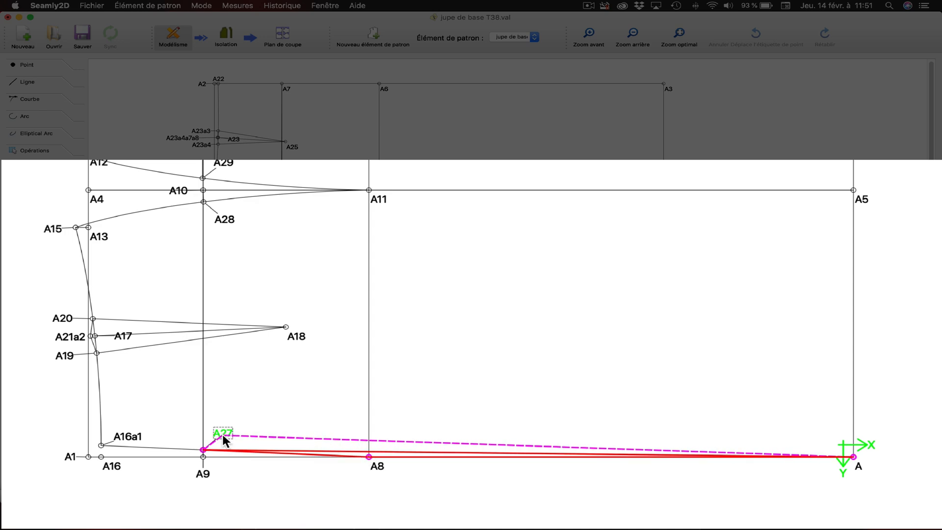
{"action": "left_click", "coordinate": [130, 438]}
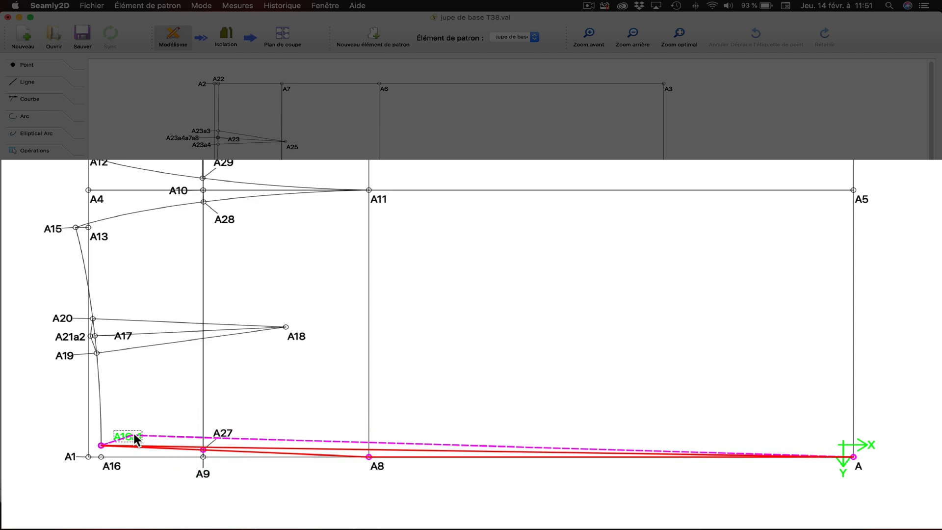
{"action": "left_click", "coordinate": [64, 357]}
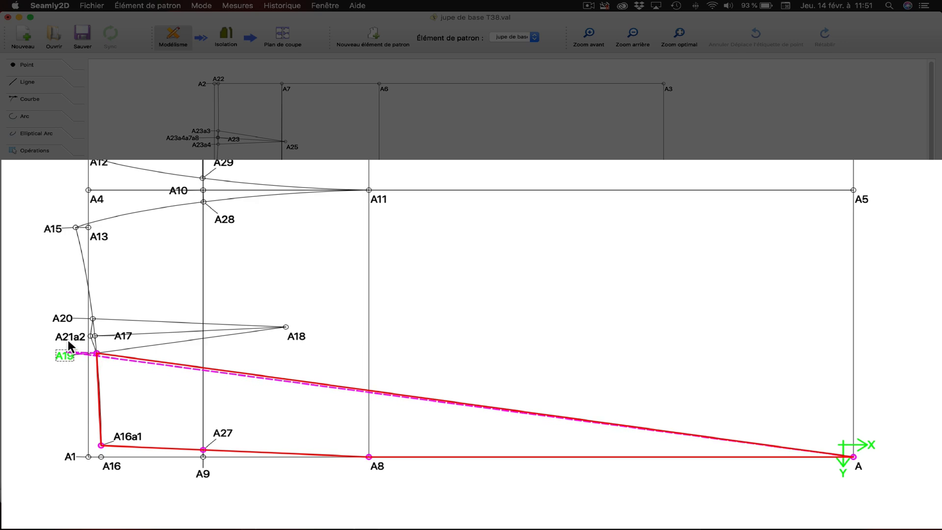
{"action": "left_click", "coordinate": [67, 336]}
{"action": "left_click", "coordinate": [64, 319]}
{"action": "left_click", "coordinate": [52, 228]}
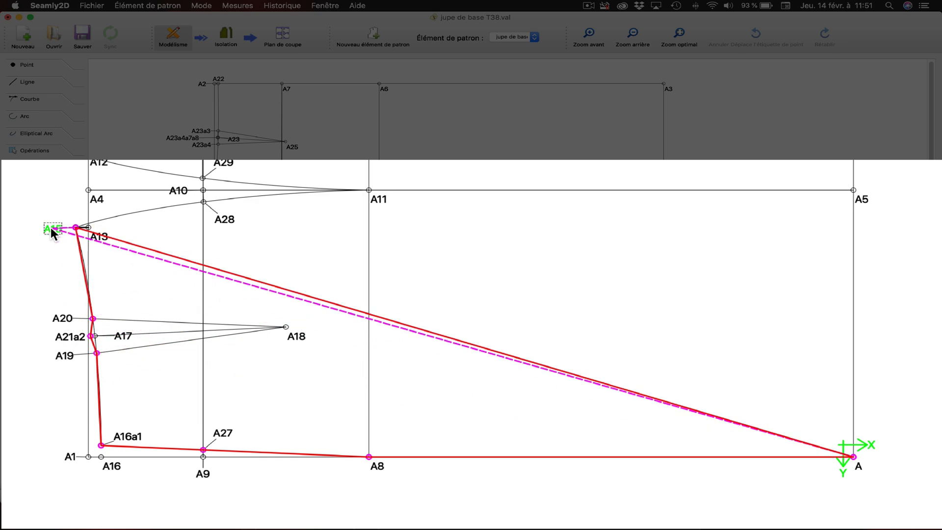
Step: Complete the outline from A15 along curve A15–A11 through A28, continuing to A11 and A5, and create the piece
{"action": "left_click", "coordinate": [178, 205]}
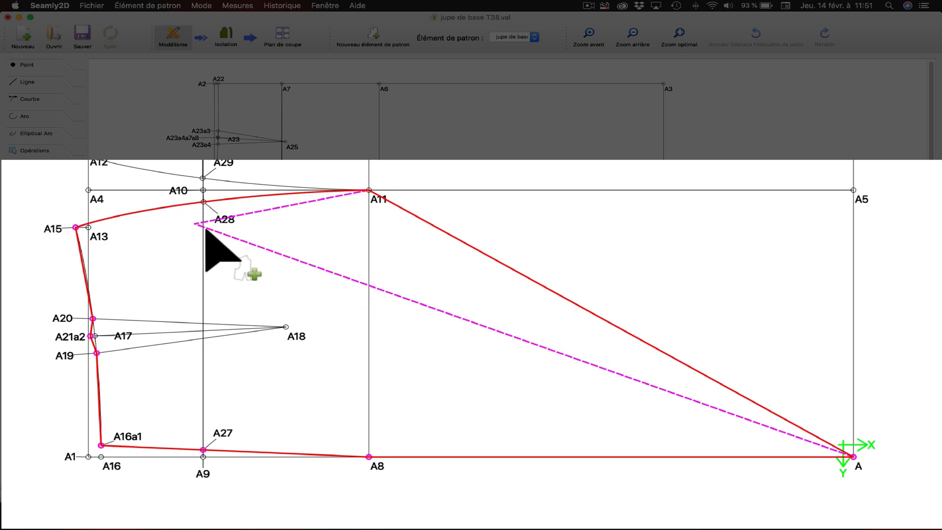
{"action": "left_click", "coordinate": [222, 223]}
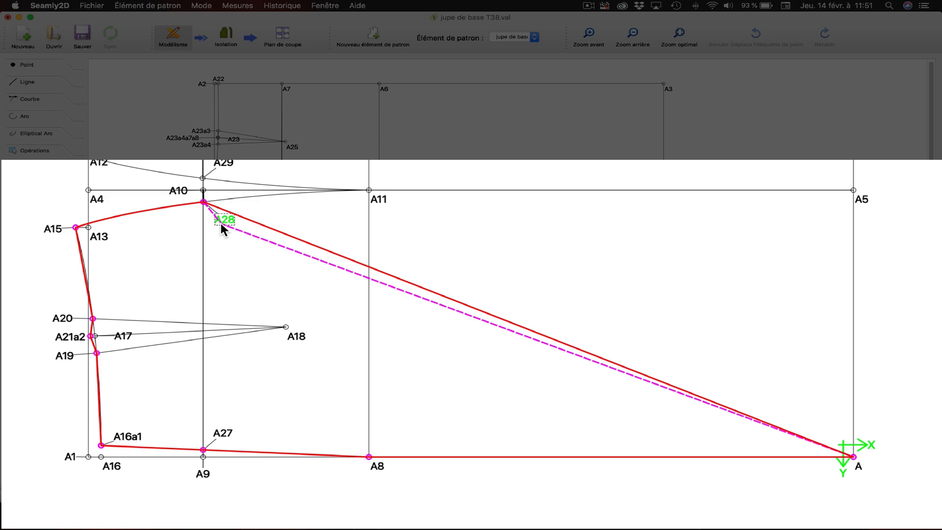
{"action": "left_click", "coordinate": [384, 202]}
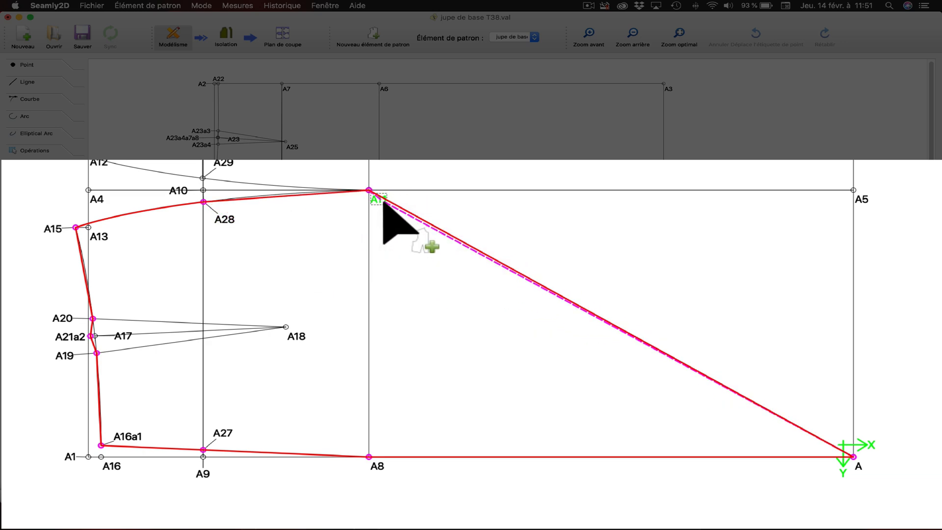
{"action": "left_click", "coordinate": [384, 203]}
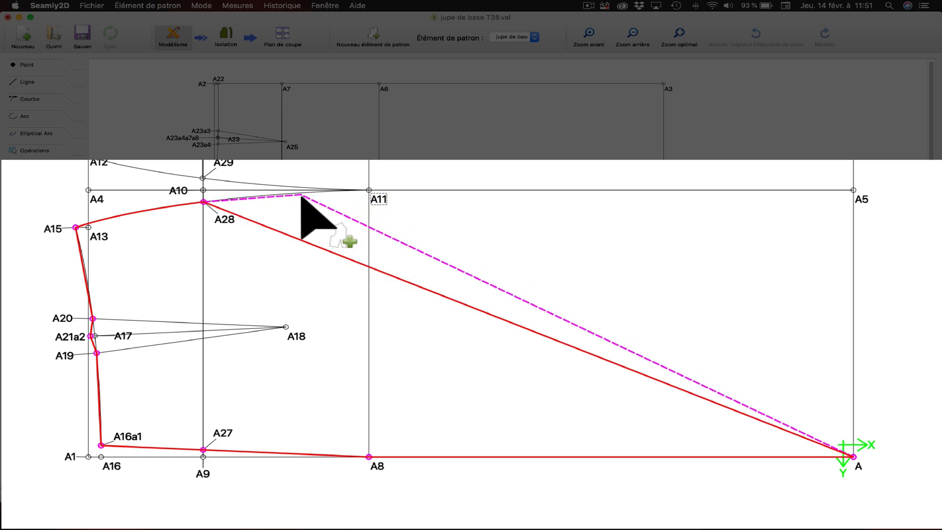
{"action": "left_click", "coordinate": [278, 196]}
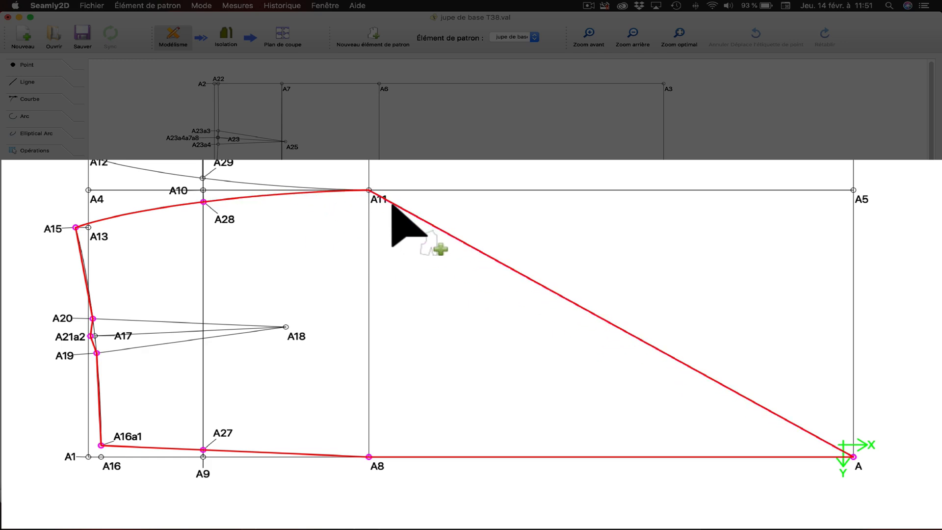
{"action": "left_click", "coordinate": [385, 203]}
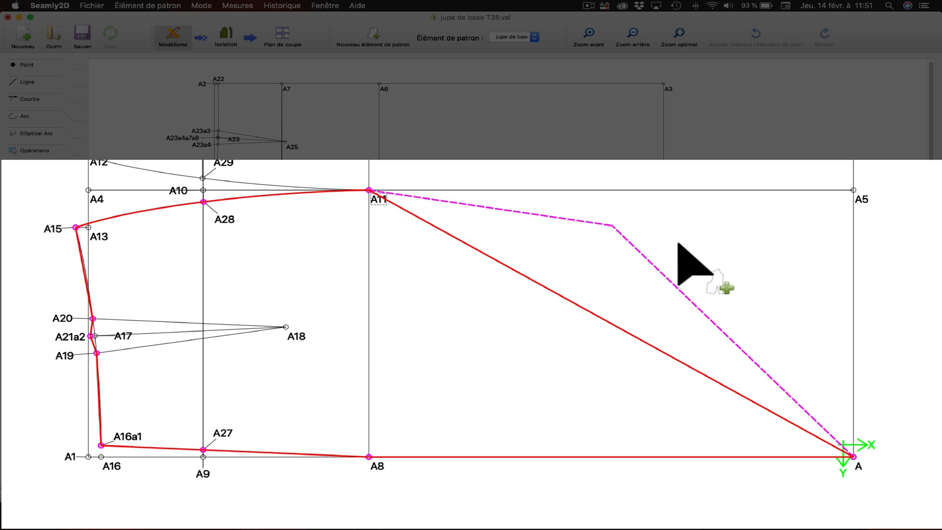
{"action": "left_click", "coordinate": [865, 201]}
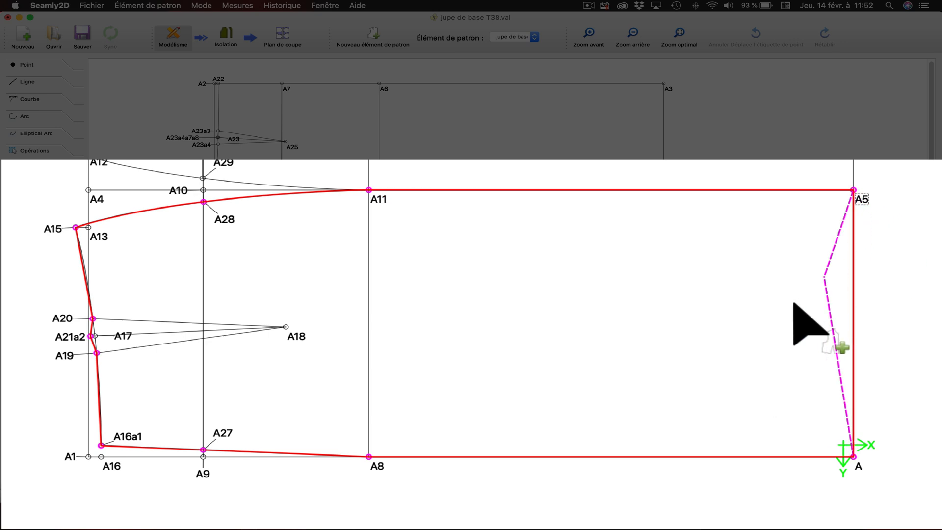
{"action": "key", "text": "Return"}
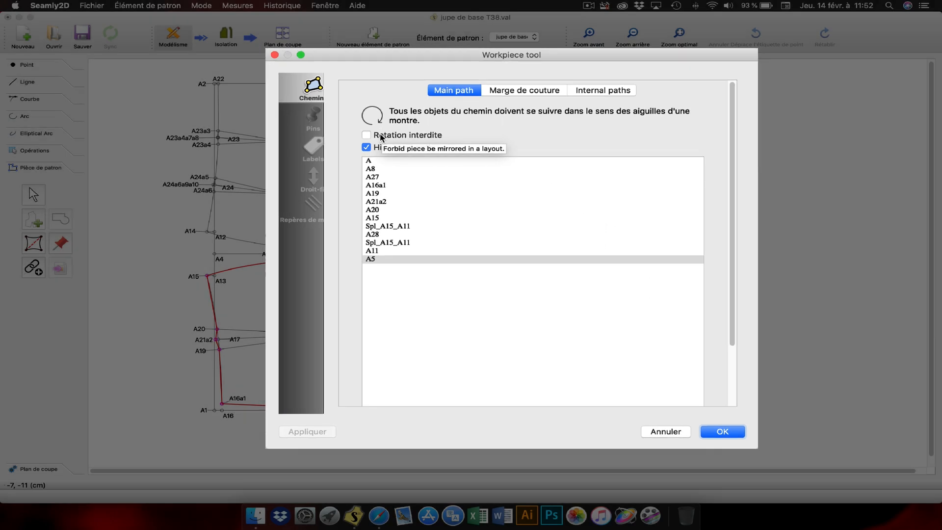
{"action": "left_click", "coordinate": [728, 436]}
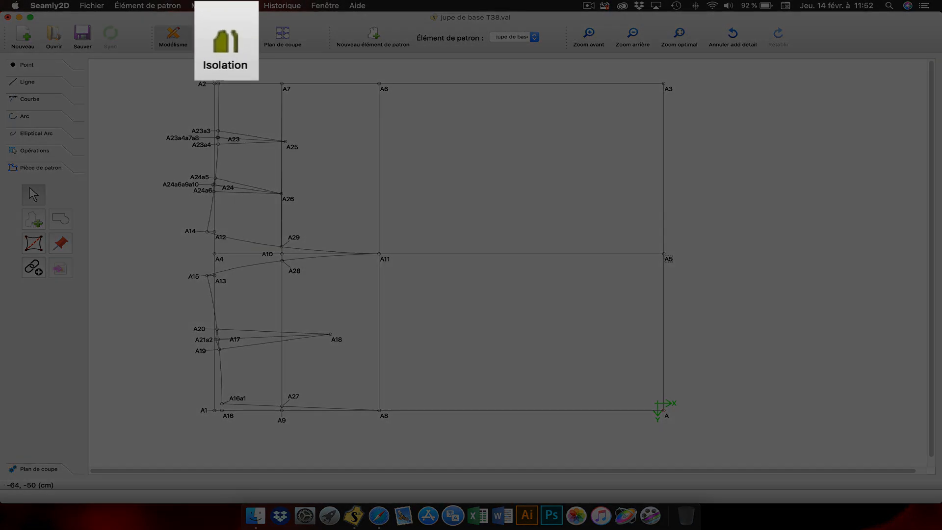
Step: Inspect the whole isolated piece in Isolation mode and return to the Modélisme drawing
{"action": "left_click", "coordinate": [226, 36]}
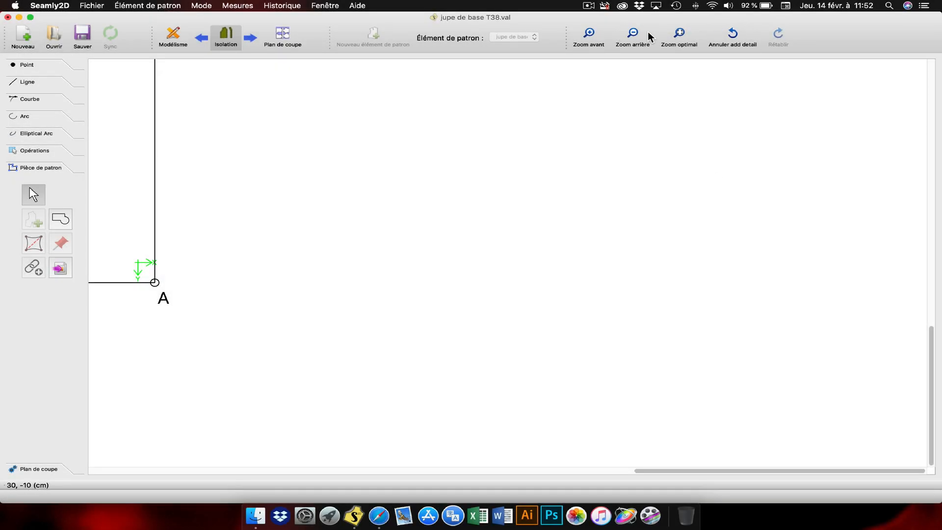
{"action": "left_click", "coordinate": [686, 33]}
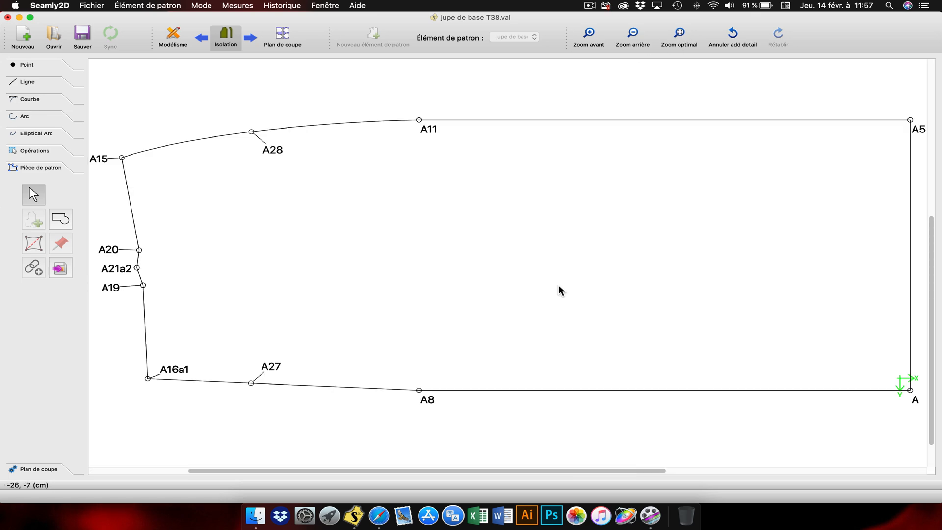
{"action": "left_click", "coordinate": [177, 38]}
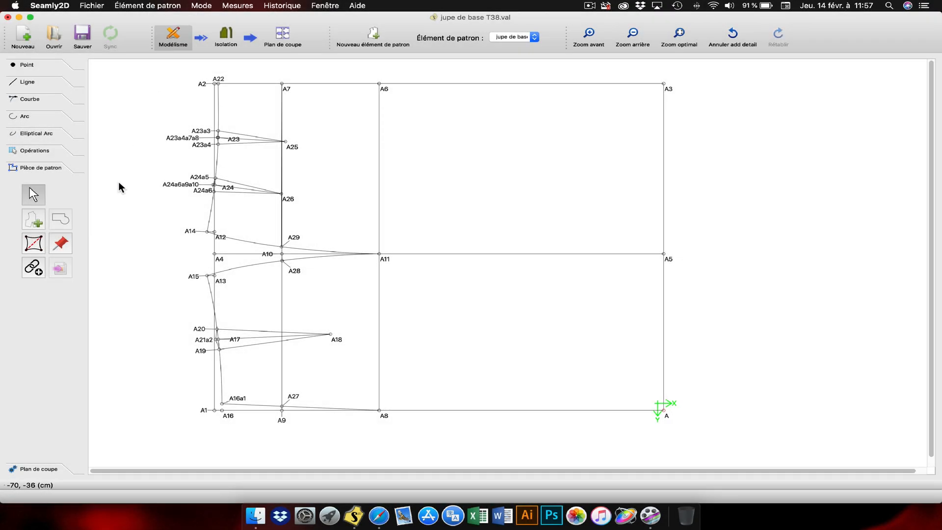
Step: Trace an internal path for the lower dart through points A19, A18 and A20
{"action": "left_click", "coordinate": [29, 245]}
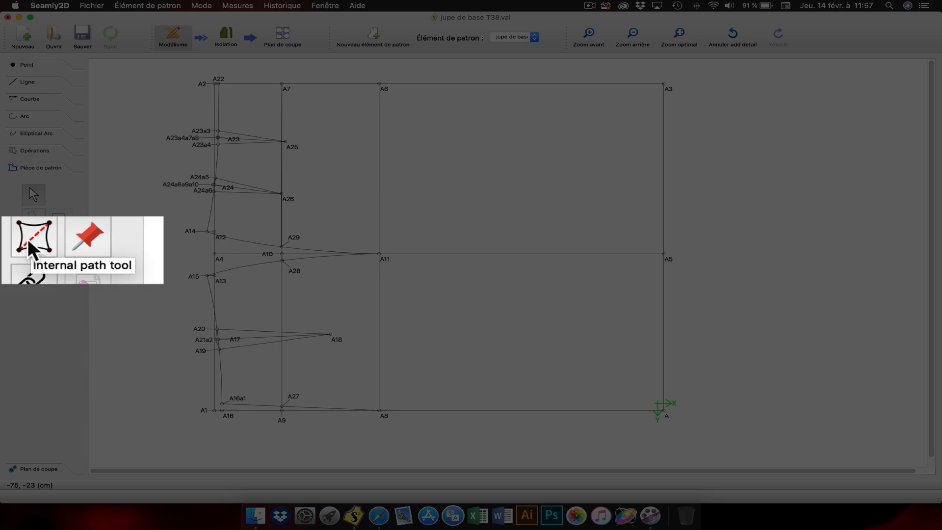
{"action": "left_click", "coordinate": [29, 242]}
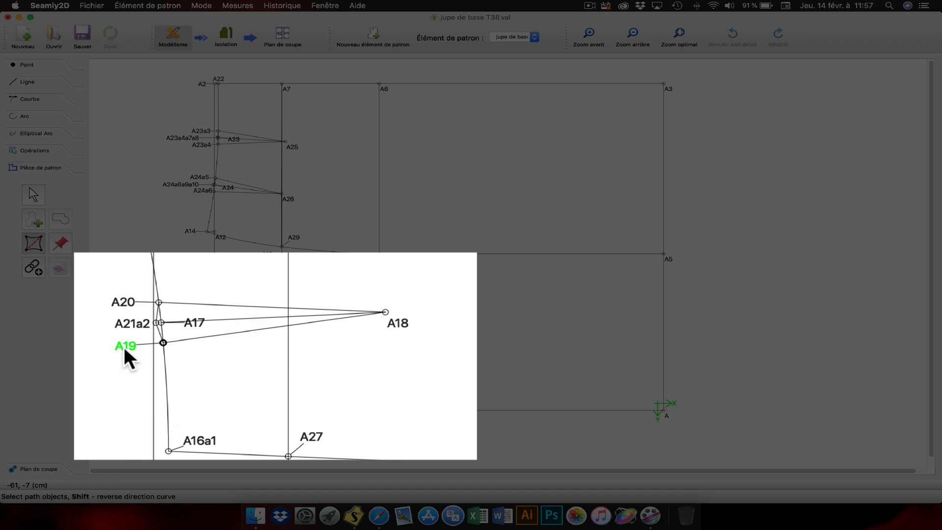
{"action": "left_click", "coordinate": [124, 346]}
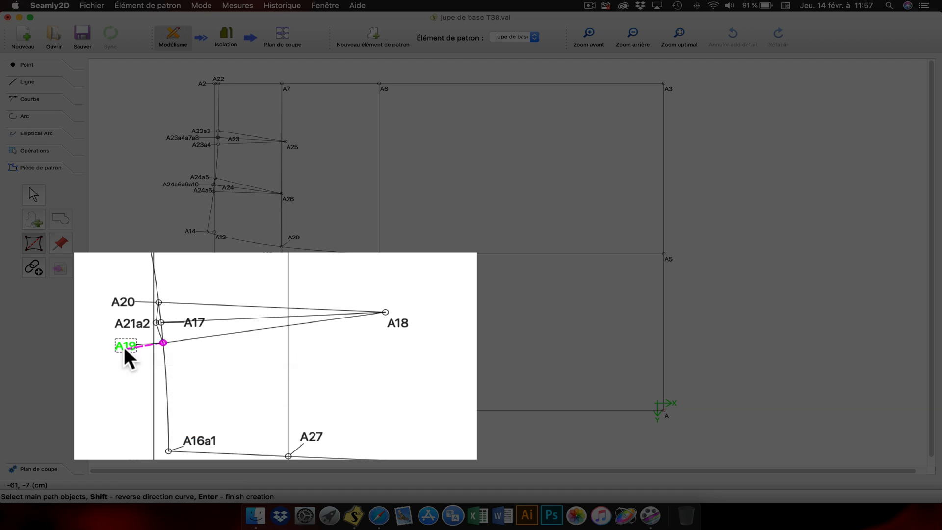
{"action": "left_click", "coordinate": [402, 332]}
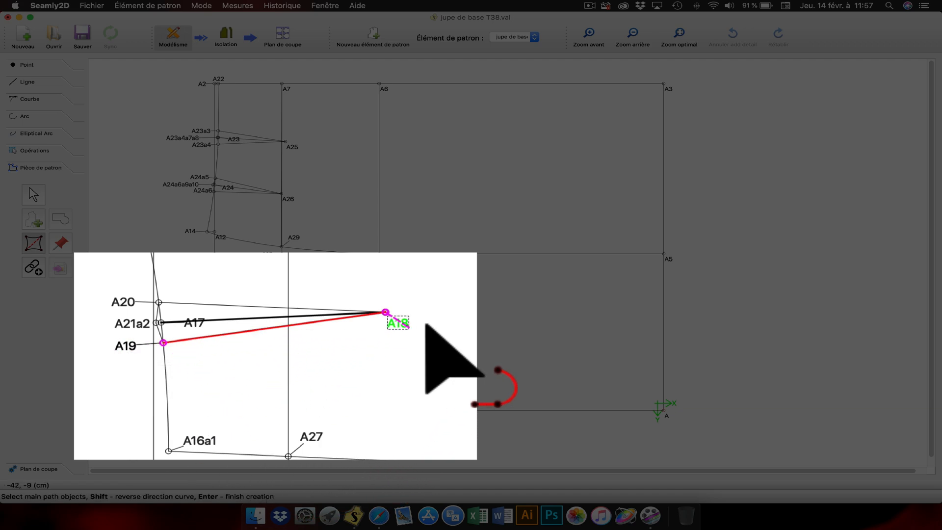
{"action": "left_click", "coordinate": [118, 300]}
{"action": "key", "text": "Return"}
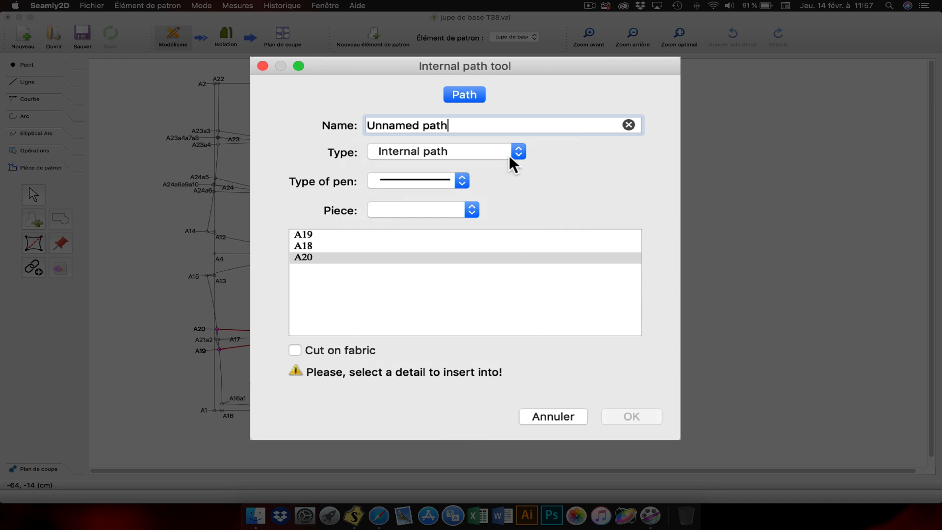
Step: Switch the dart path's type to Custom seam allowance and back to Internal path
{"action": "left_click", "coordinate": [477, 152]}
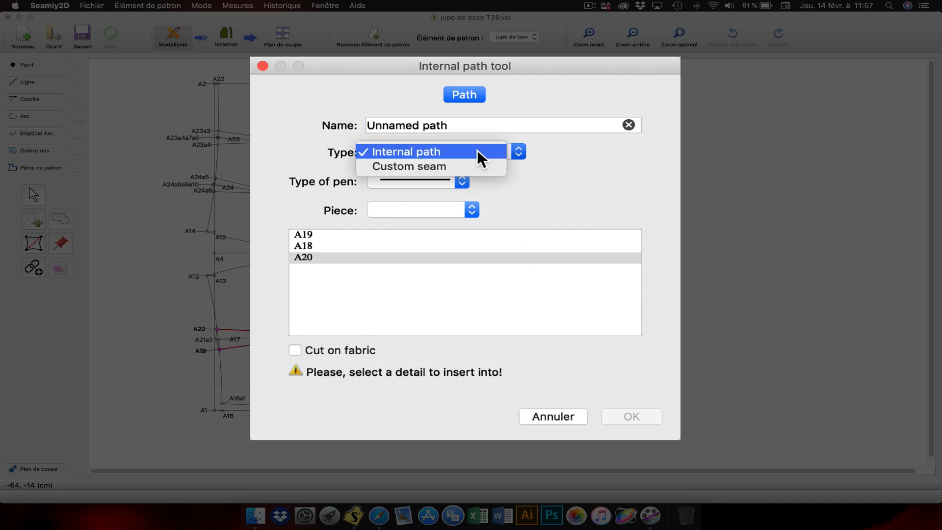
{"action": "left_click", "coordinate": [431, 167]}
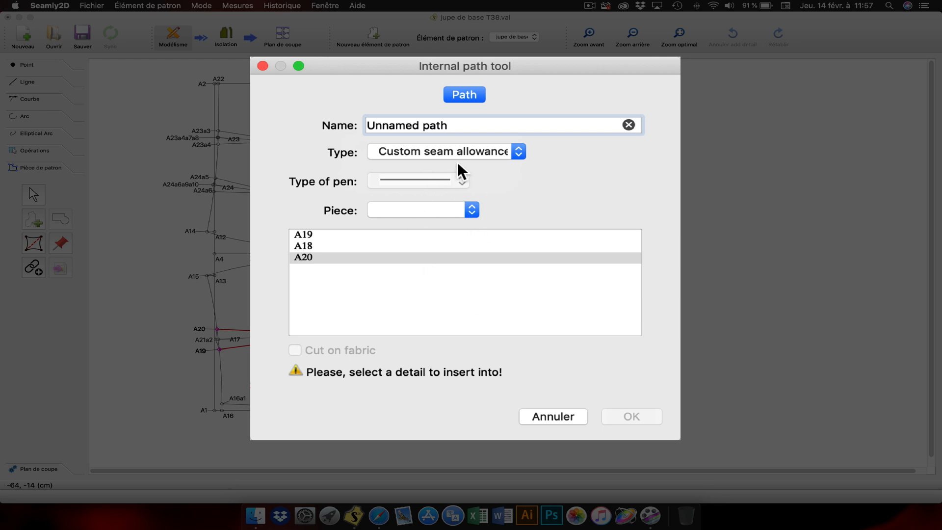
{"action": "left_click", "coordinate": [452, 152]}
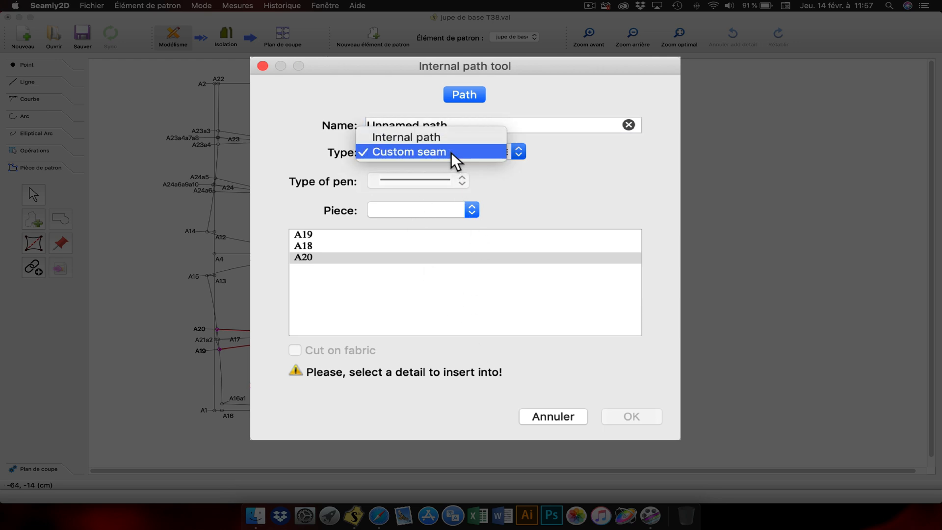
{"action": "left_click", "coordinate": [452, 152]}
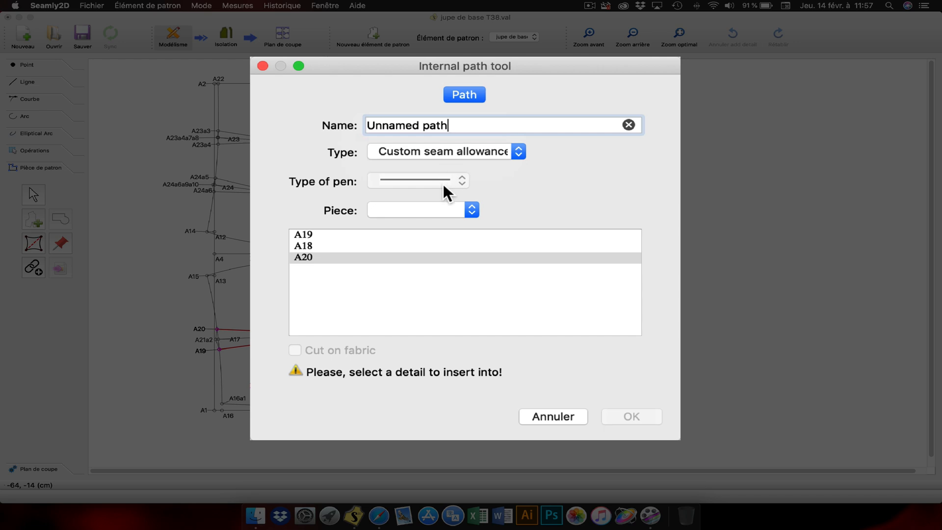
{"action": "left_click", "coordinate": [467, 151]}
{"action": "left_click", "coordinate": [454, 137]}
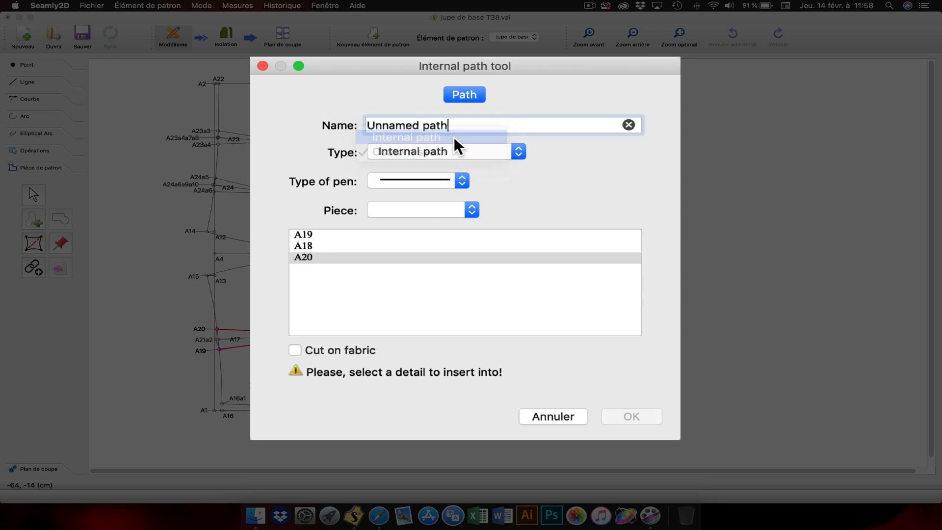
Step: Assign the A19–A18–A20 dart path to the first listed piece and create it as an internal path
{"action": "left_click", "coordinate": [464, 209]}
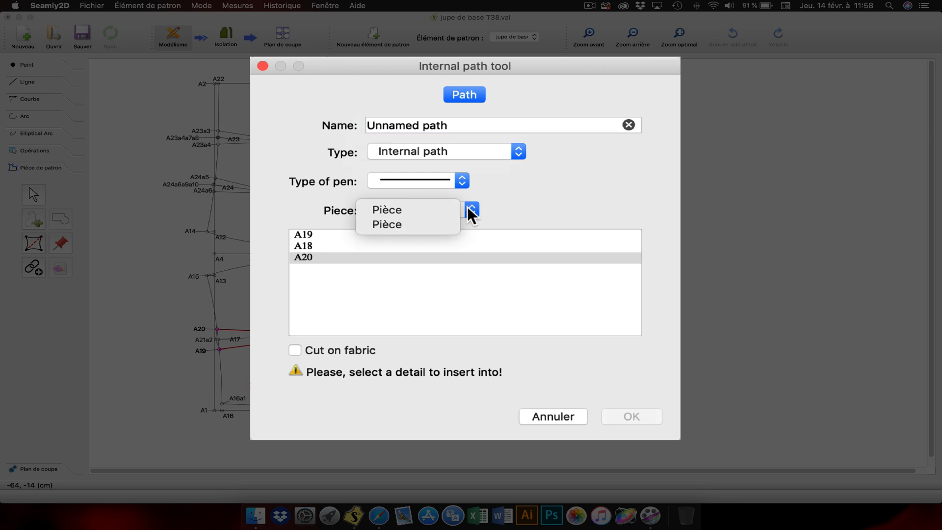
{"action": "left_click", "coordinate": [410, 211]}
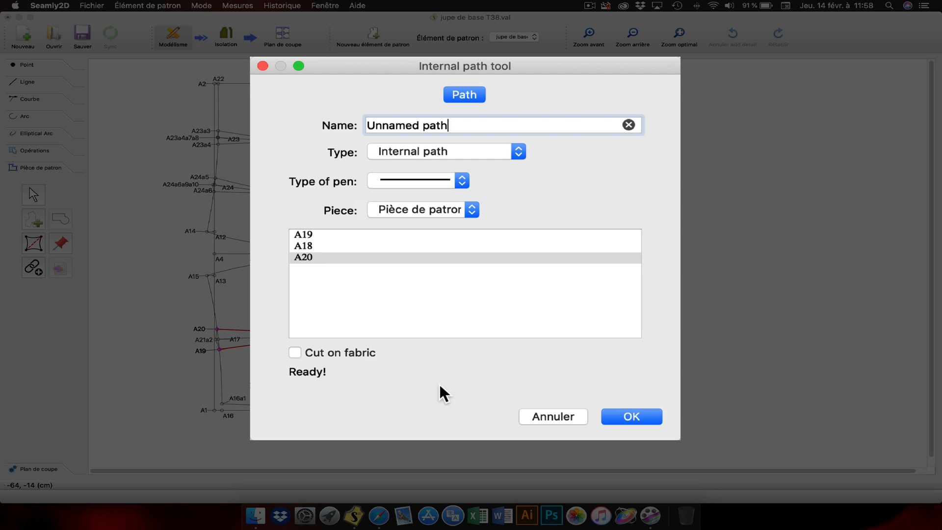
{"action": "left_click", "coordinate": [632, 416]}
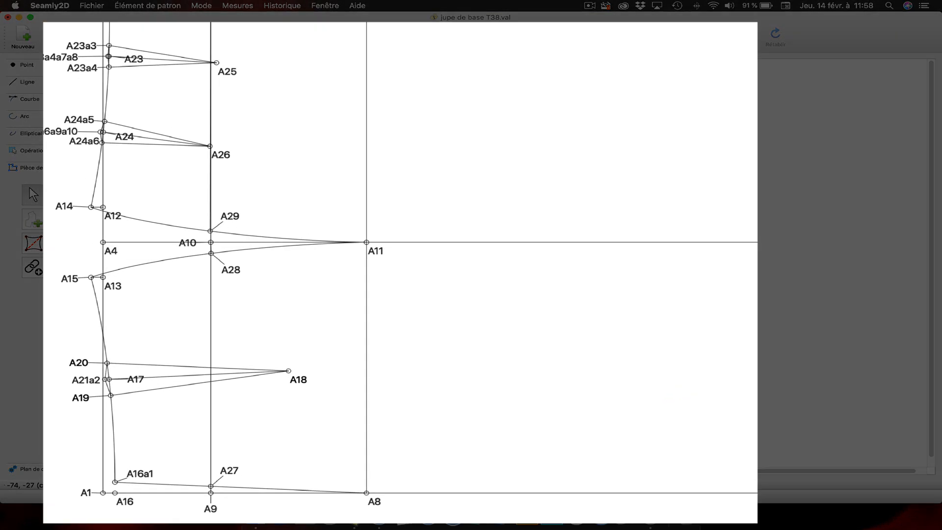
Step: Create an internal path from A27 to A28 and assign it to the first listed piece
{"action": "left_click", "coordinate": [37, 240]}
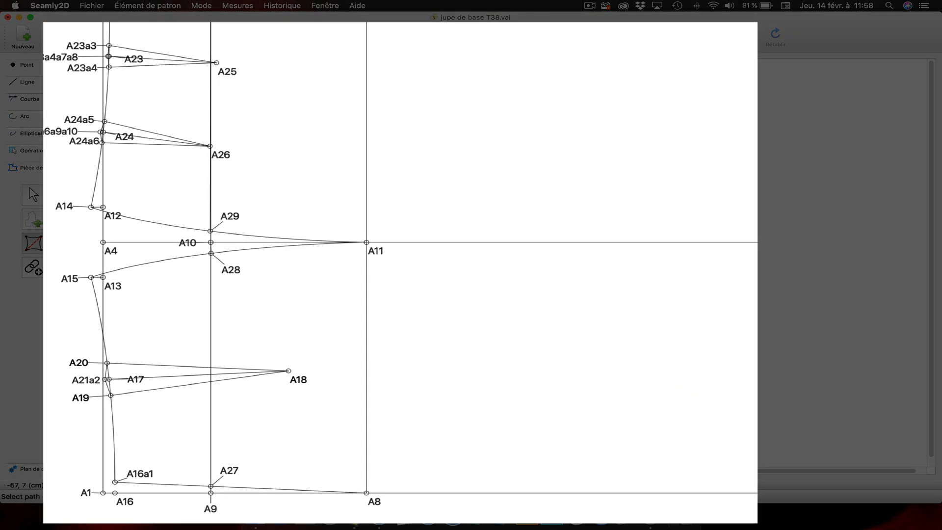
{"action": "left_click", "coordinate": [229, 470]}
{"action": "left_click", "coordinate": [229, 271]}
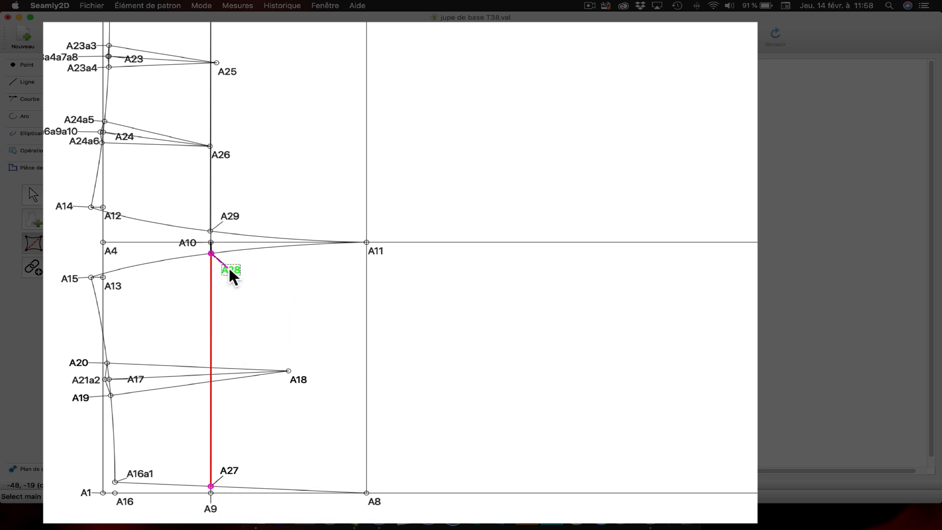
{"action": "key", "text": "Return"}
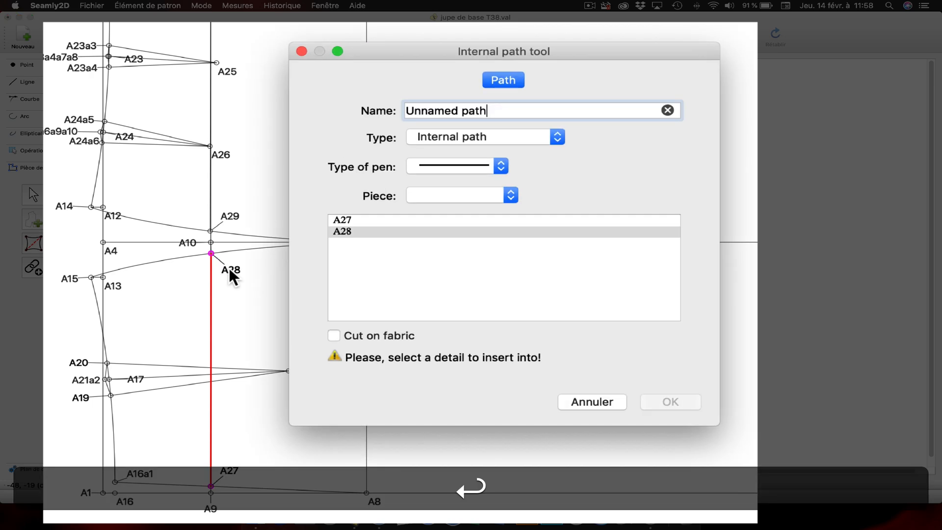
{"action": "left_click", "coordinate": [509, 196]}
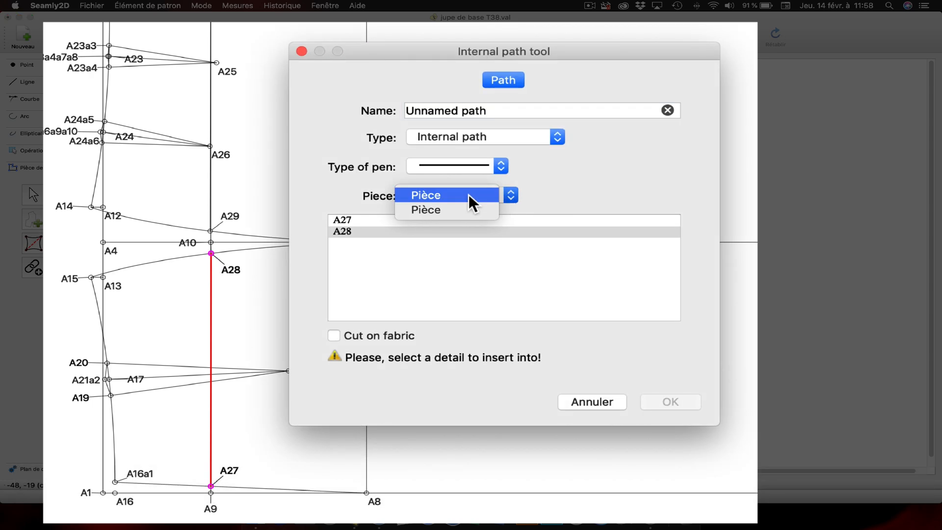
{"action": "left_click", "coordinate": [462, 196]}
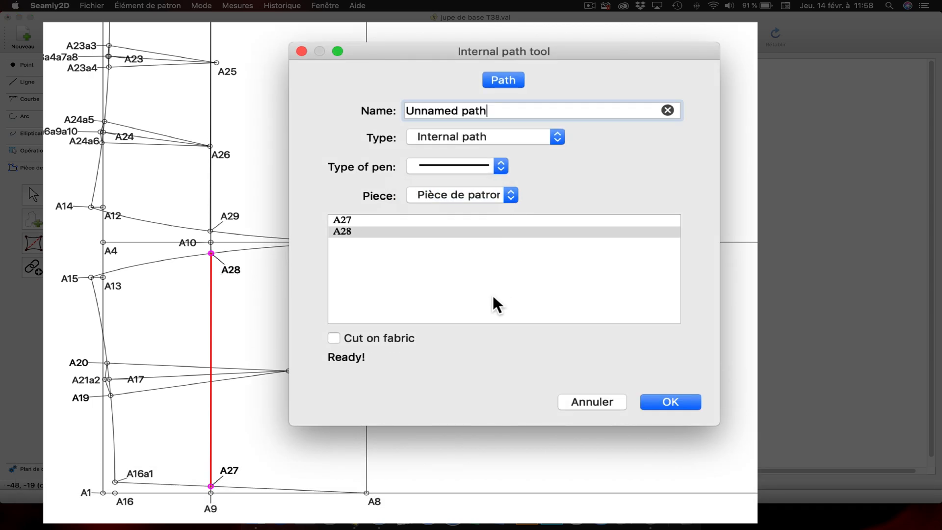
{"action": "left_click", "coordinate": [671, 399]}
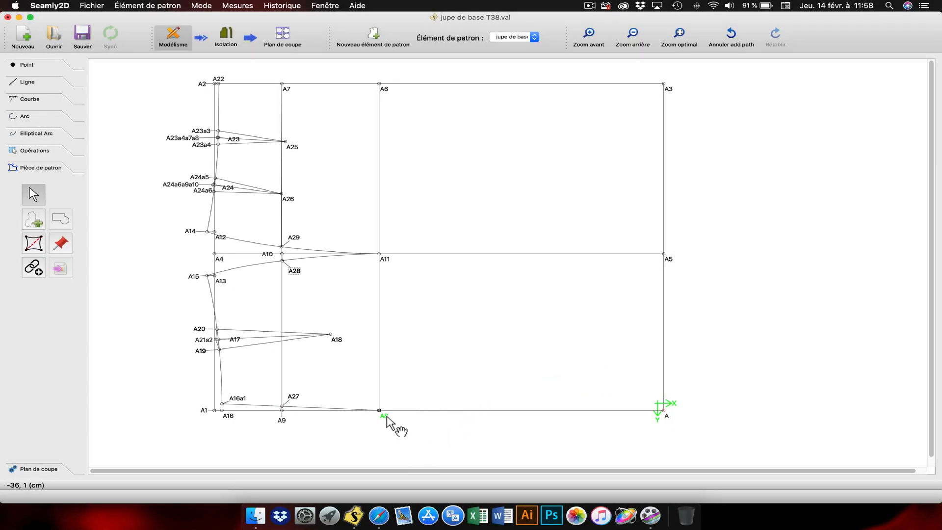
Step: Create an internal path from A8 to A11 in the first listed piece, check it in Isolation mode and return to Modélisme
{"action": "left_click", "coordinate": [28, 250]}
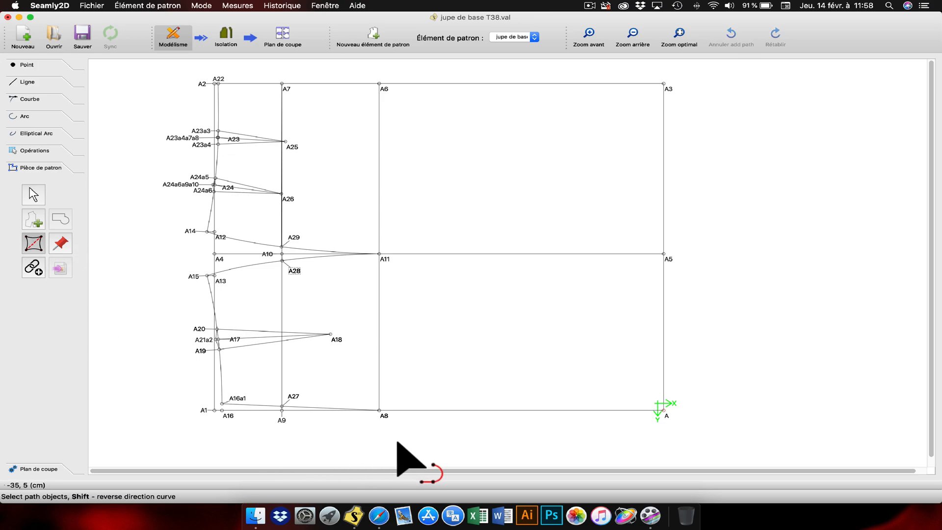
{"action": "left_click", "coordinate": [388, 258]}
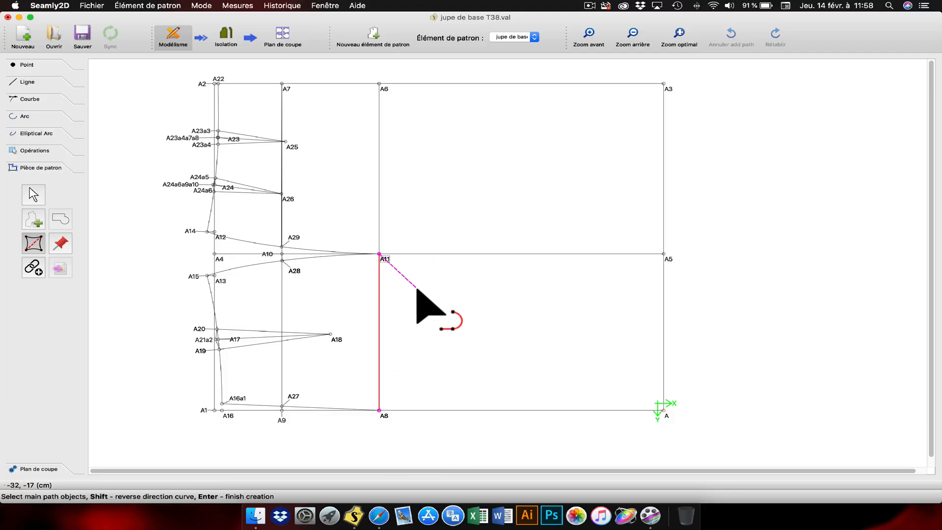
{"action": "key", "text": "Return"}
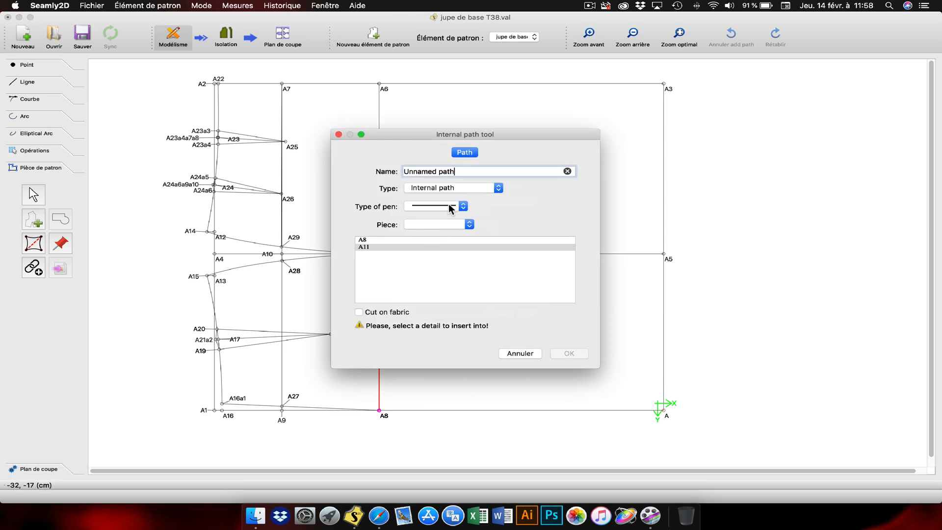
{"action": "left_click", "coordinate": [468, 225]}
{"action": "left_click", "coordinate": [443, 224]}
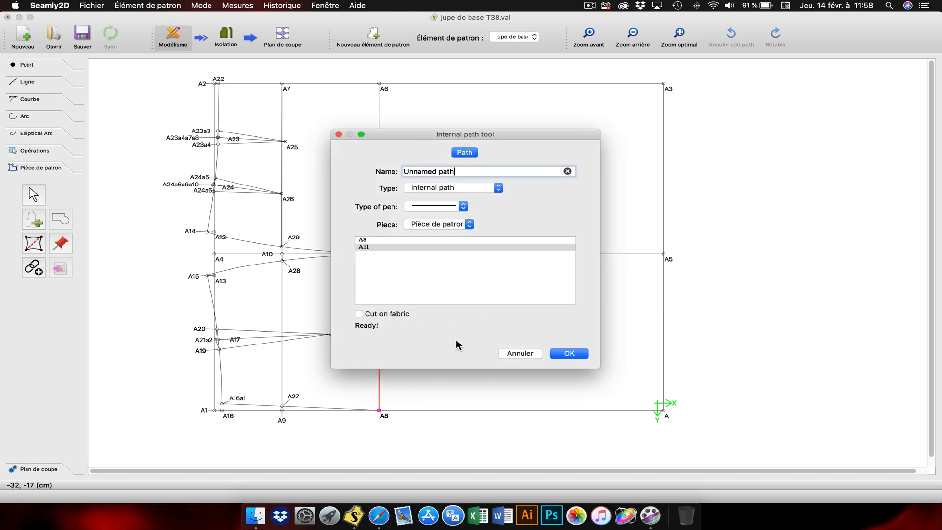
{"action": "left_click", "coordinate": [569, 354]}
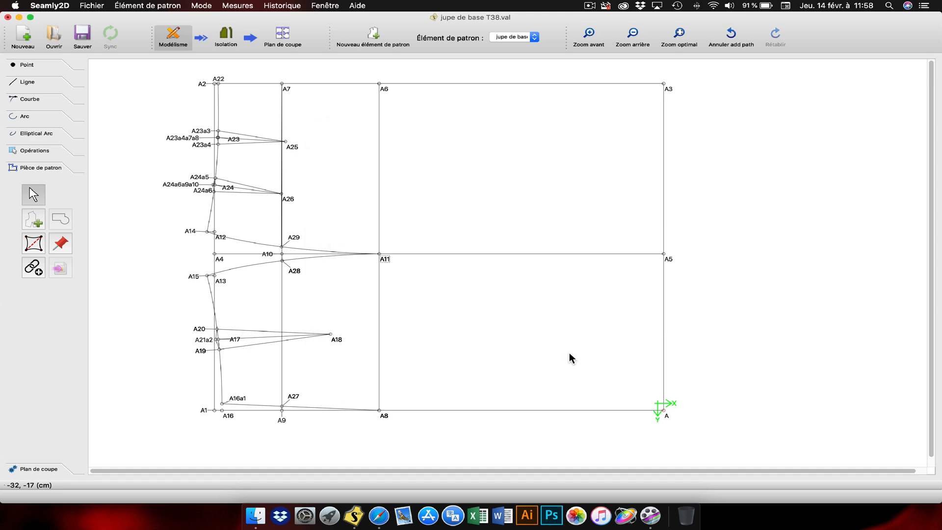
{"action": "left_click", "coordinate": [226, 39]}
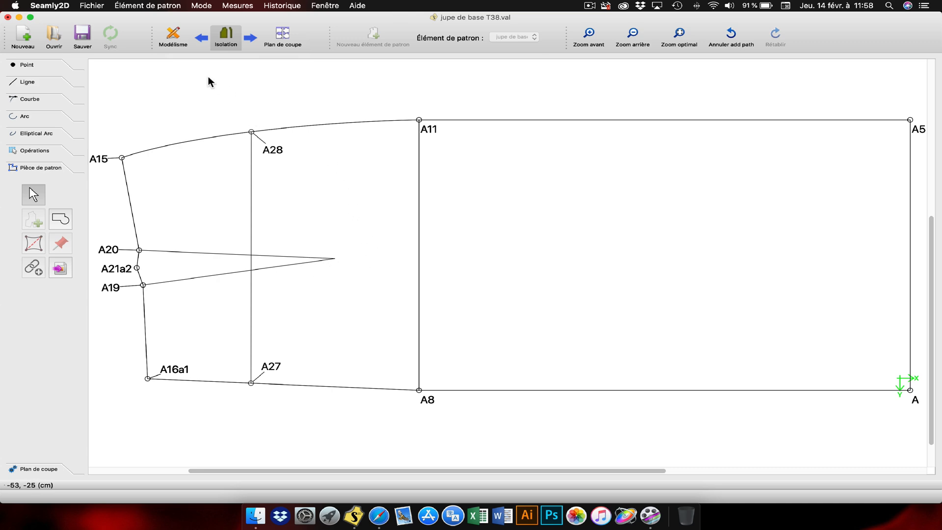
{"action": "left_click", "coordinate": [174, 43]}
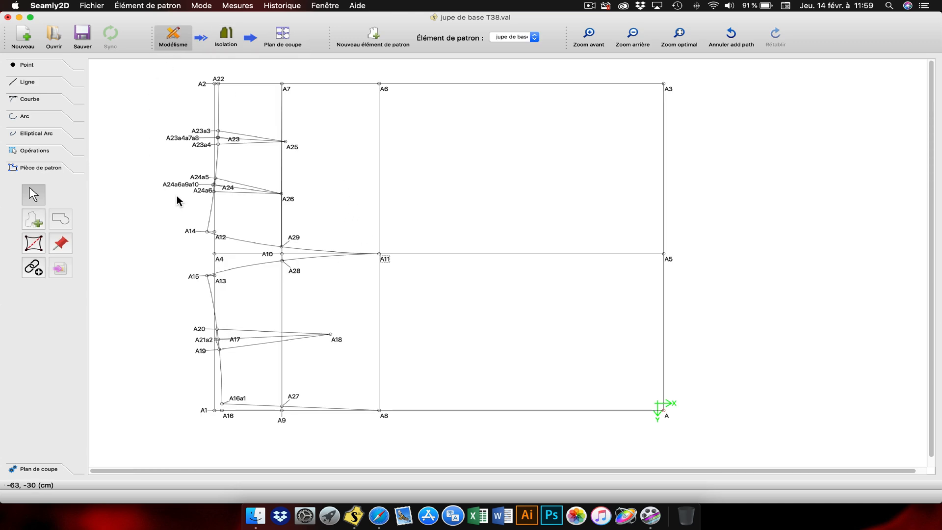
Step: Create an internal path from dart point A18 to A21a2 and assign it to the first listed piece
{"action": "left_click", "coordinate": [37, 247]}
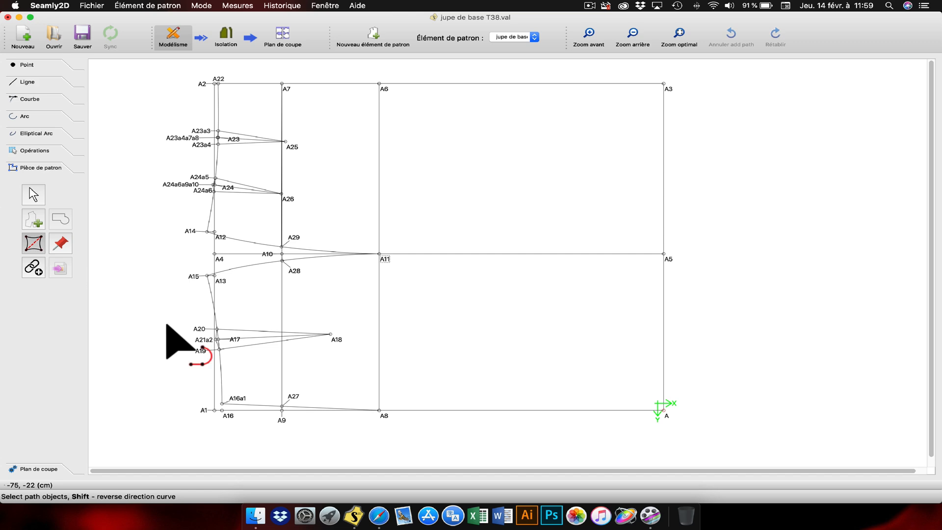
{"action": "left_click", "coordinate": [340, 344]}
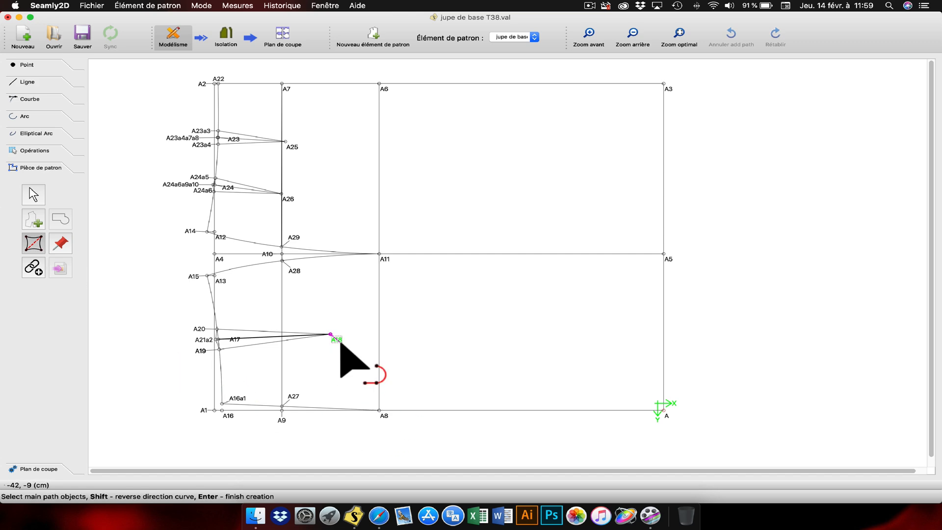
{"action": "left_click", "coordinate": [202, 340]}
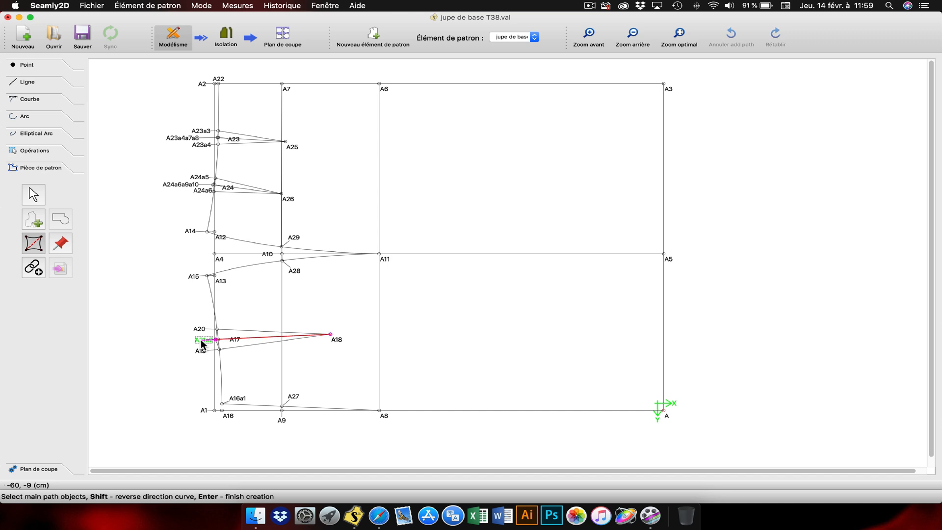
{"action": "key", "text": "Return"}
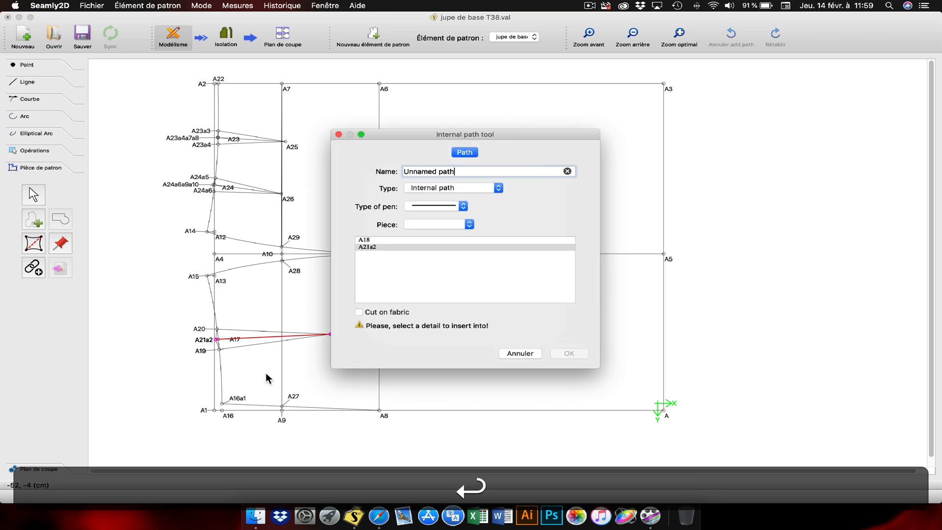
{"action": "left_click", "coordinate": [451, 225]}
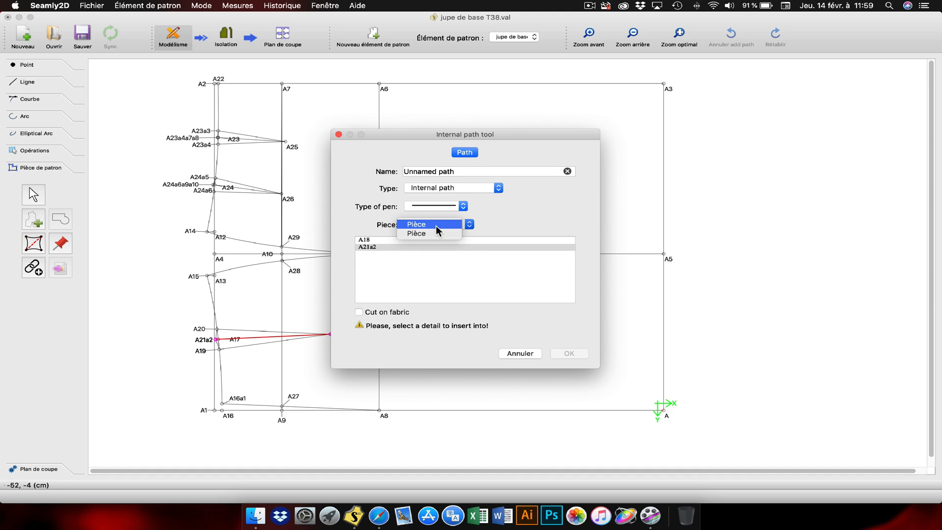
{"action": "left_click", "coordinate": [431, 225]}
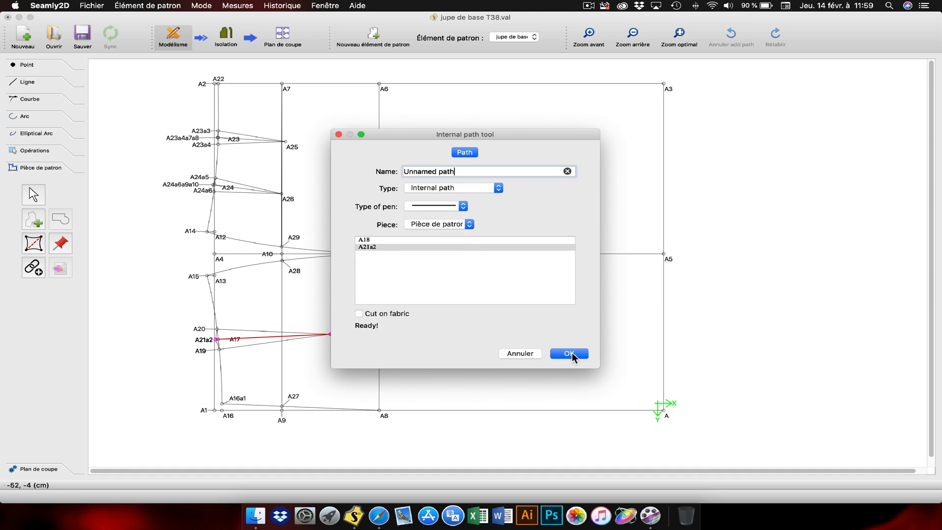
{"action": "left_click", "coordinate": [573, 352]}
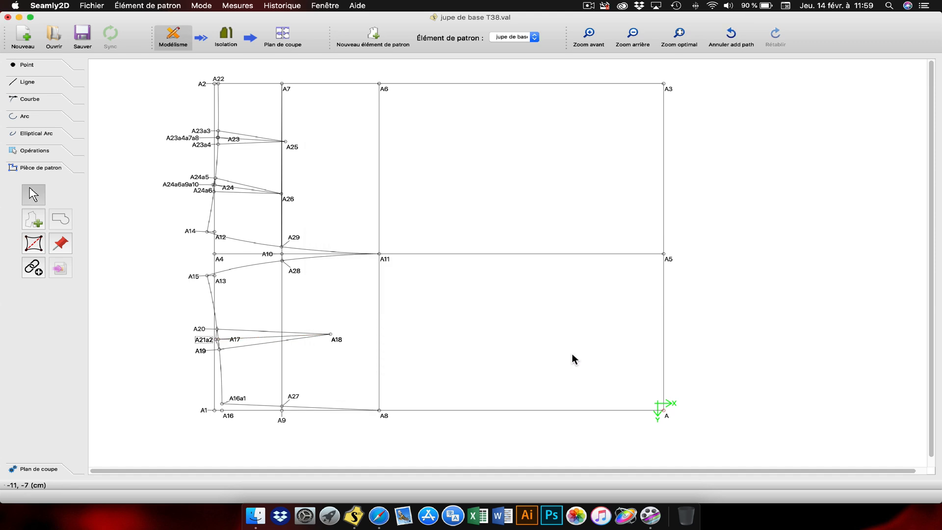
Step: Switch to Isolation mode, open the skirt piece's options and disable Hide main path
{"action": "left_click", "coordinate": [232, 39]}
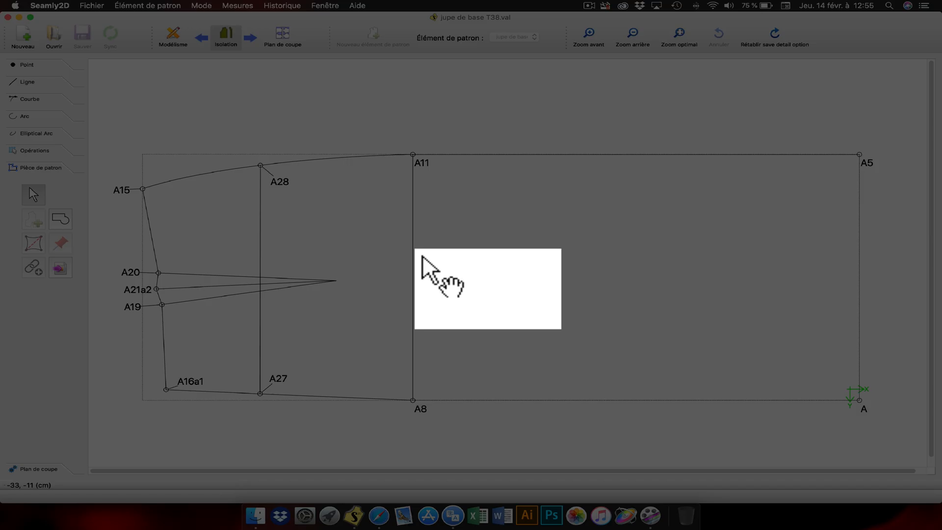
{"action": "right_click", "coordinate": [455, 273]}
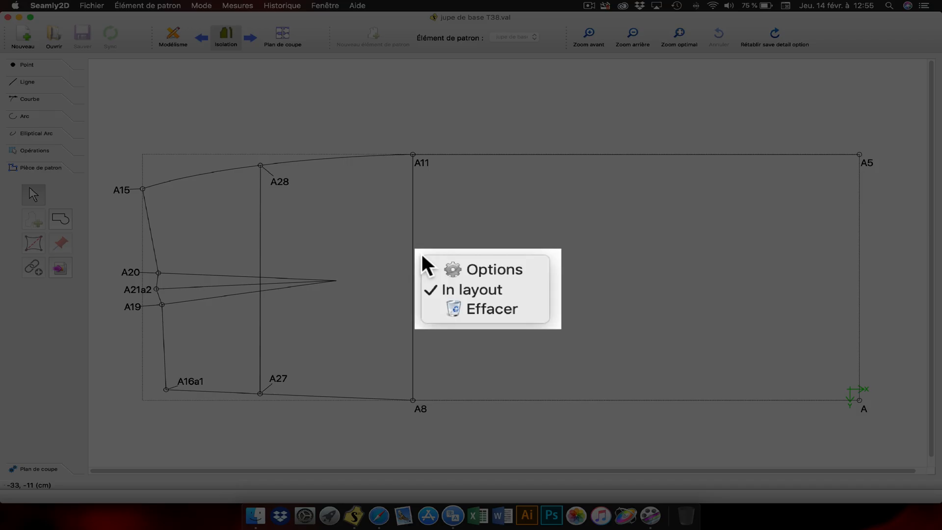
{"action": "left_click", "coordinate": [450, 268]}
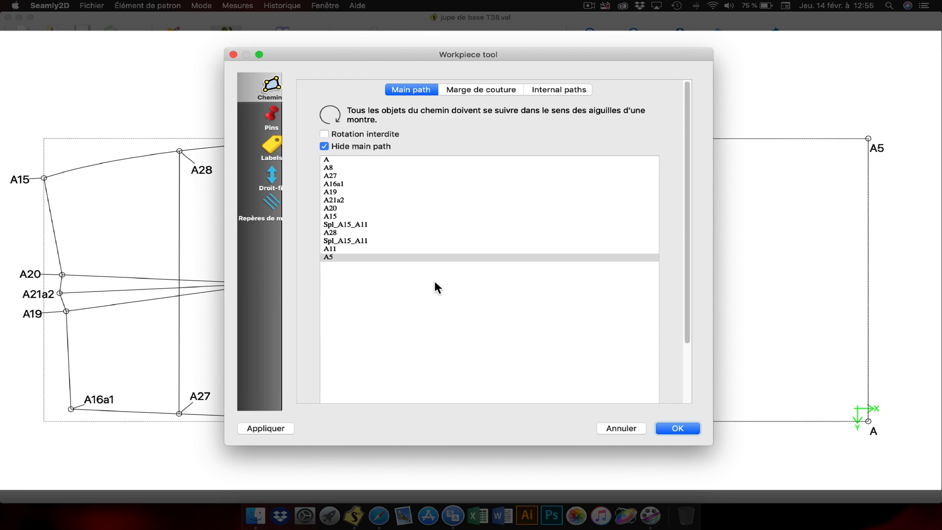
{"action": "left_click", "coordinate": [325, 146]}
Step: Enable the piece's seam allowance (Marge de couture) with a width of 1 cm and apply it
{"action": "left_click", "coordinate": [480, 91]}
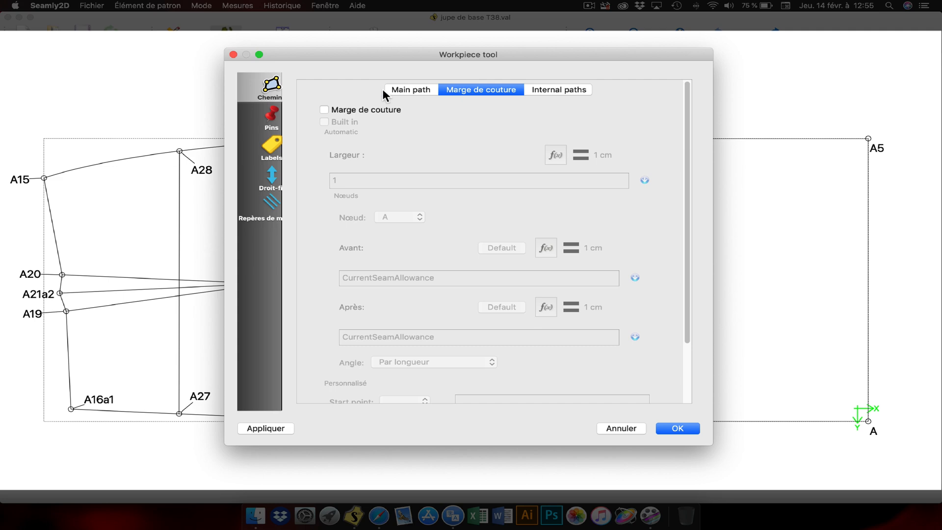
{"action": "left_click", "coordinate": [324, 109]}
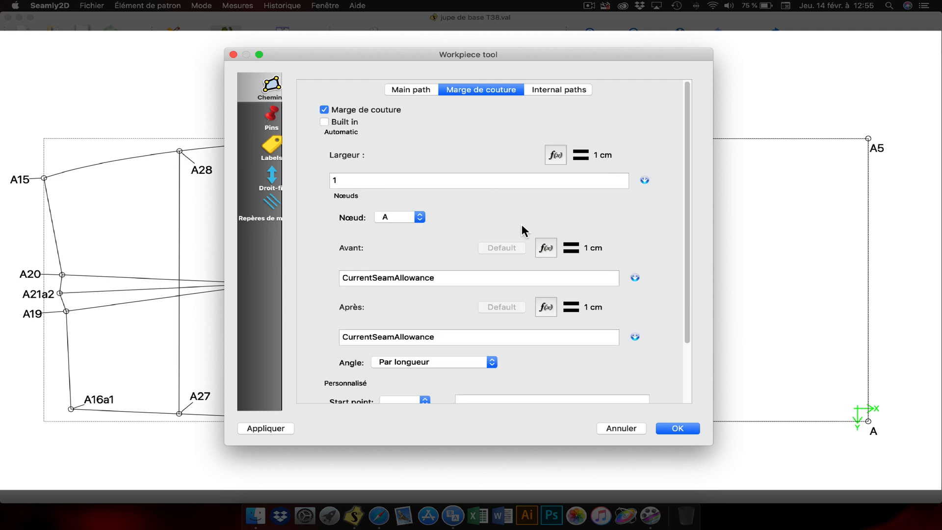
{"action": "left_click", "coordinate": [281, 427]}
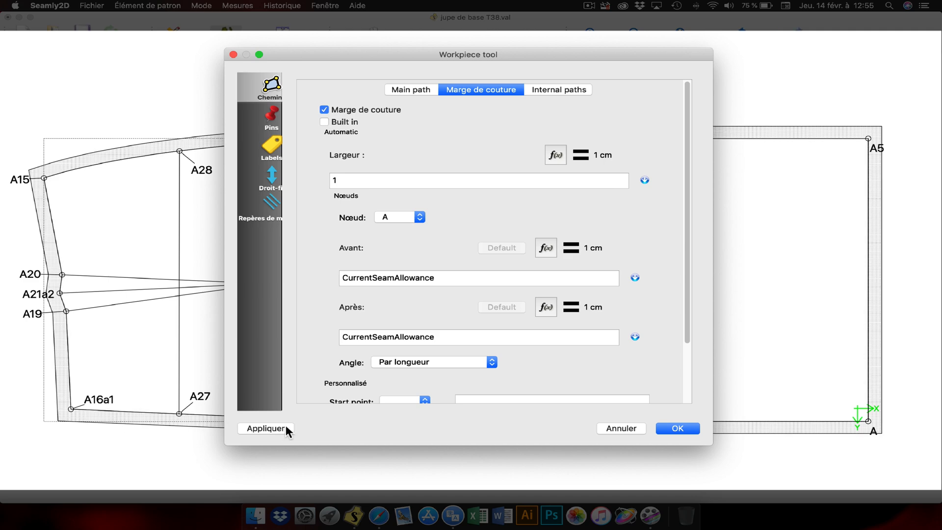
Step: Set the seam allowance after (Après) hem node A5 to 5 cm and apply it
{"action": "left_click_drag", "start_coordinate": [460, 55], "coordinate": [332, 25]}
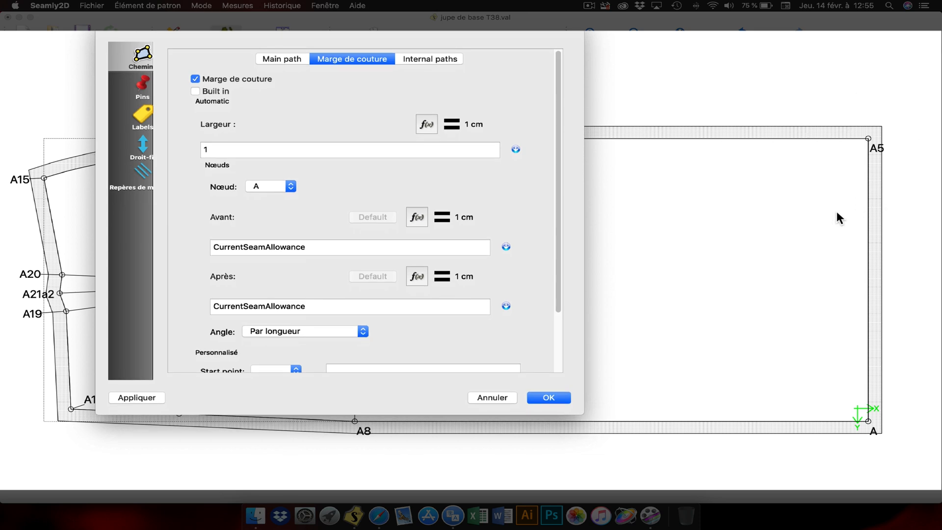
{"action": "left_click", "coordinate": [286, 185]}
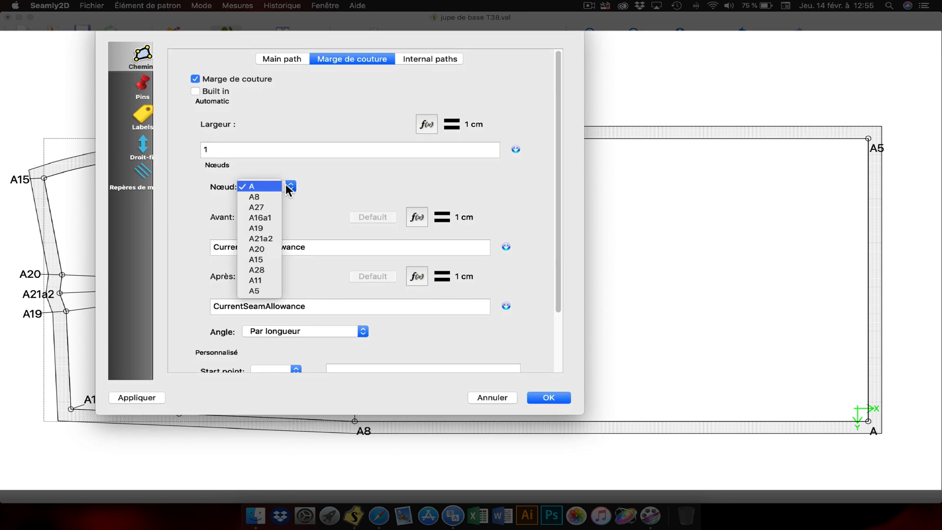
{"action": "left_click", "coordinate": [255, 291]}
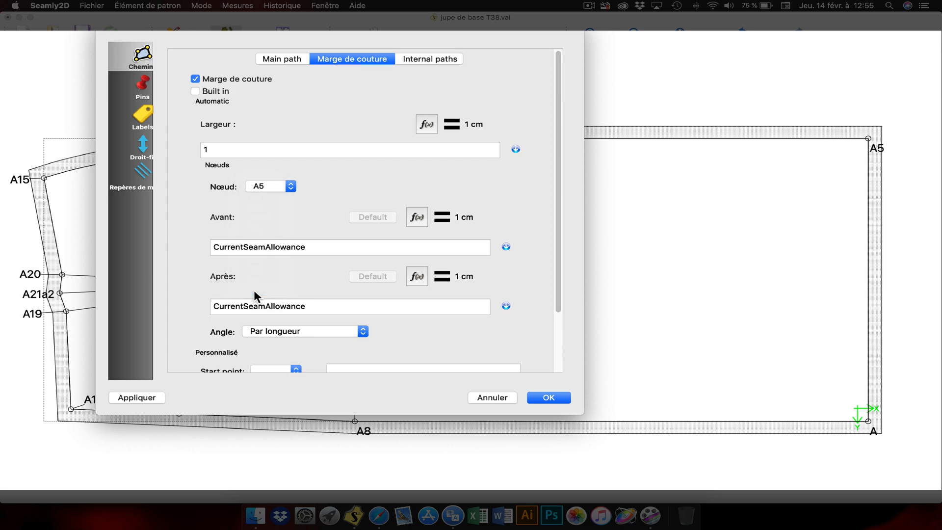
{"action": "left_click_drag", "start_coordinate": [324, 306], "coordinate": [203, 301]}
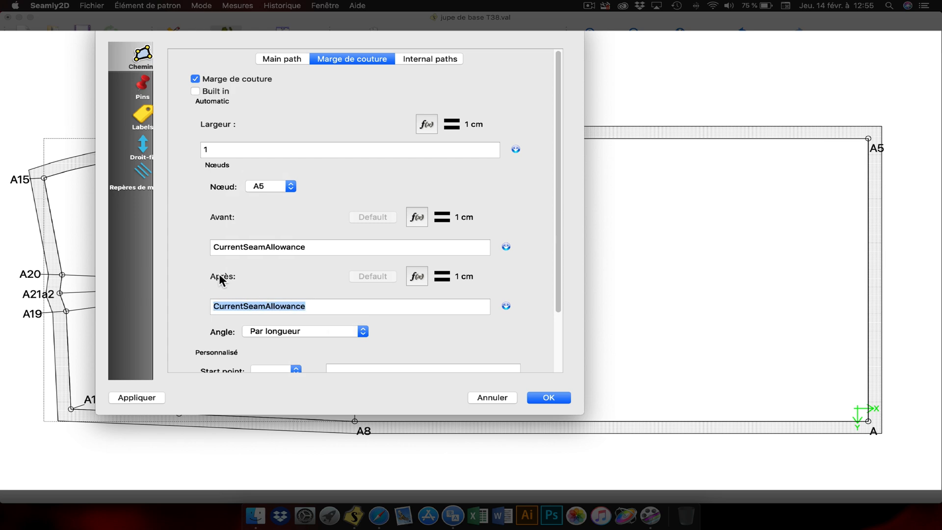
{"action": "type", "text": "5"}
{"action": "left_click", "coordinate": [141, 397]}
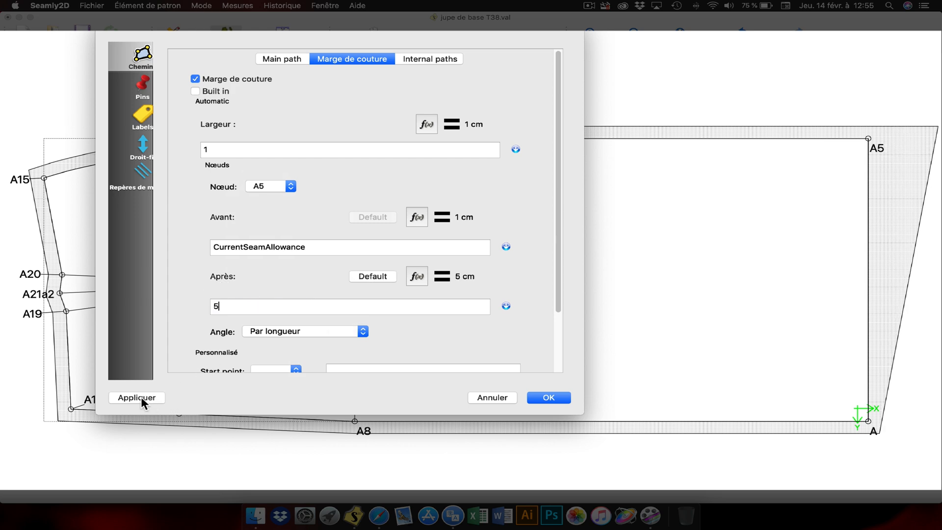
Step: Set the seam allowance before (Avant) node A to 5 cm and apply it
{"action": "left_click", "coordinate": [291, 186]}
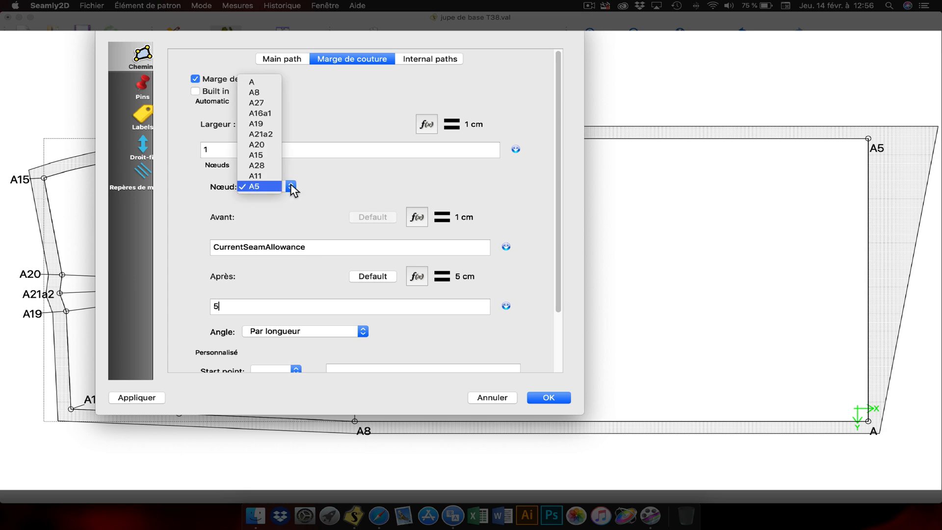
{"action": "left_click", "coordinate": [264, 81]}
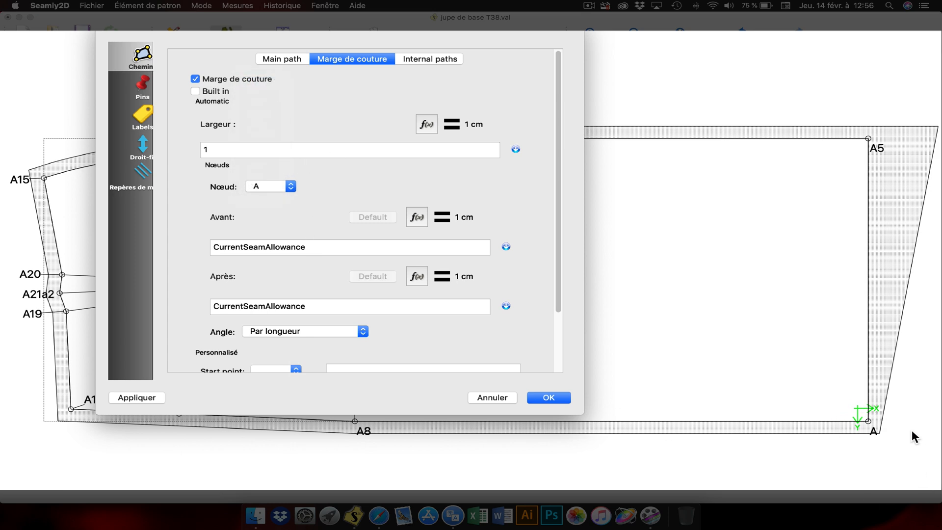
{"action": "double_click", "coordinate": [252, 245]}
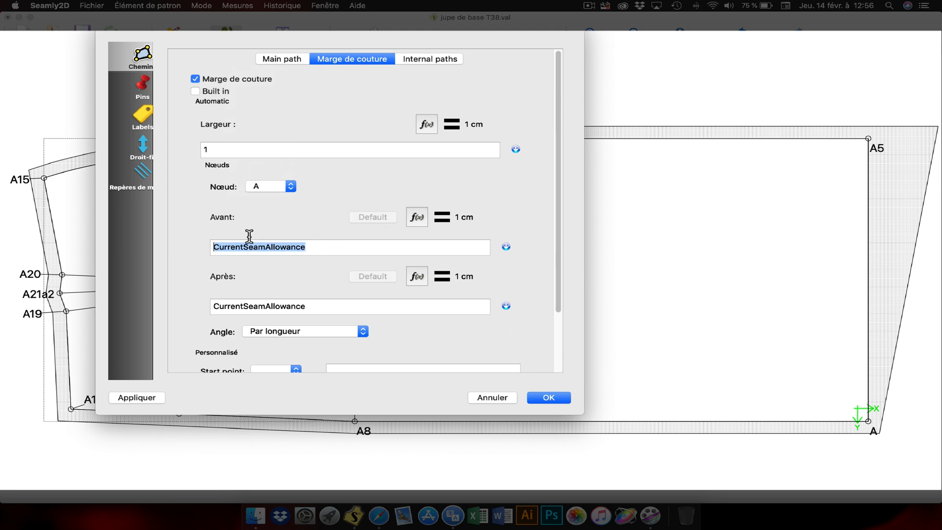
{"action": "type", "text": "5"}
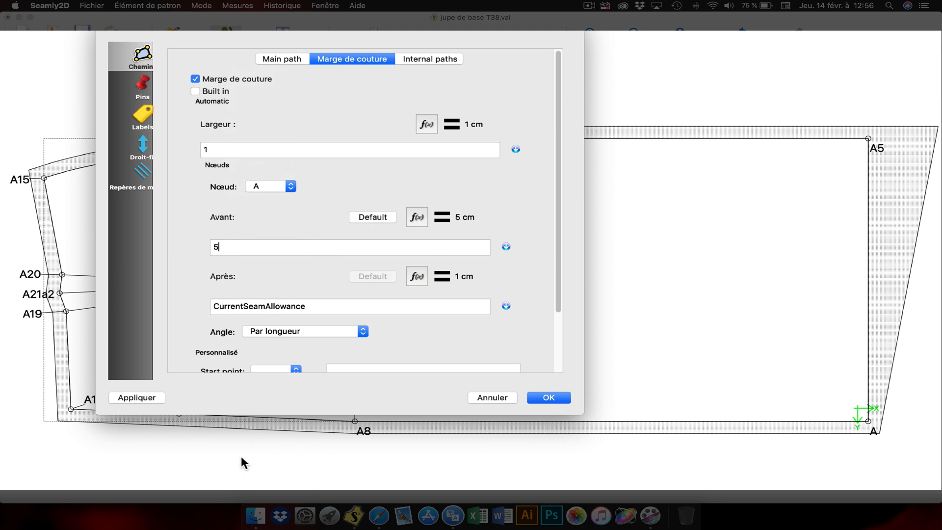
{"action": "left_click", "coordinate": [154, 396]}
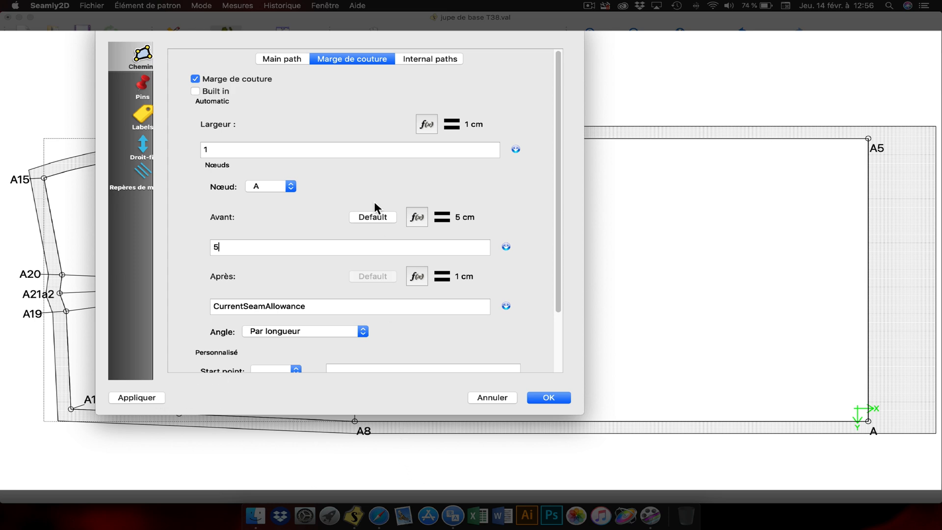
Step: Select node A8 for its own seam allowance and set its Avant width to 1,5 cm
{"action": "left_click_drag", "start_coordinate": [370, 53], "coordinate": [384, 8]}
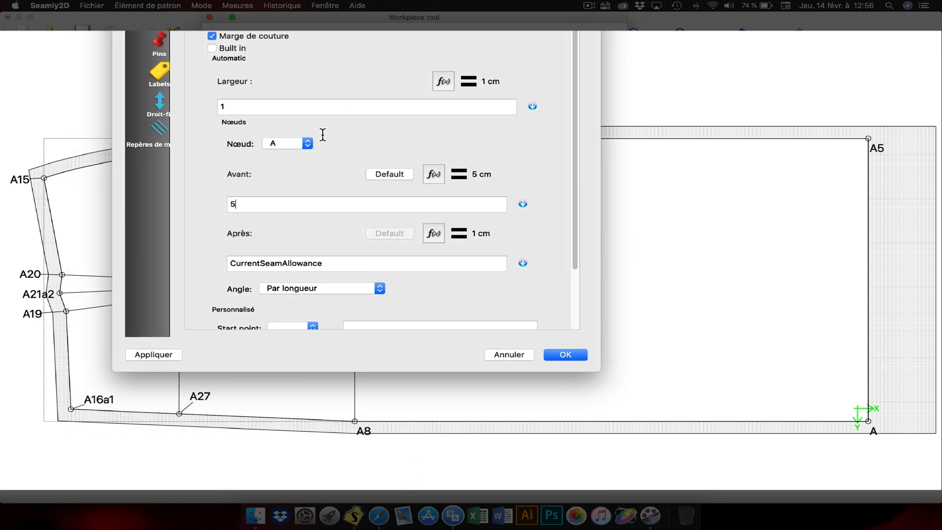
{"action": "left_click", "coordinate": [308, 144]}
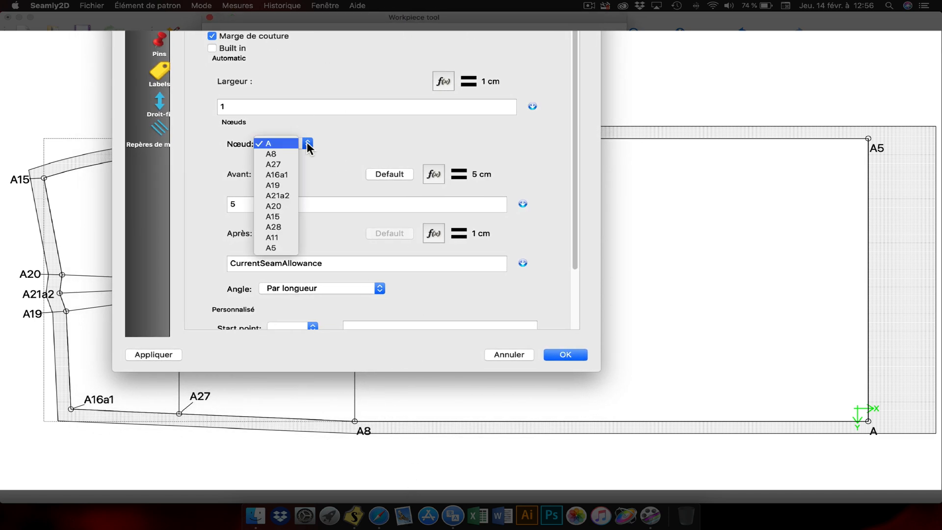
{"action": "left_click", "coordinate": [281, 153]}
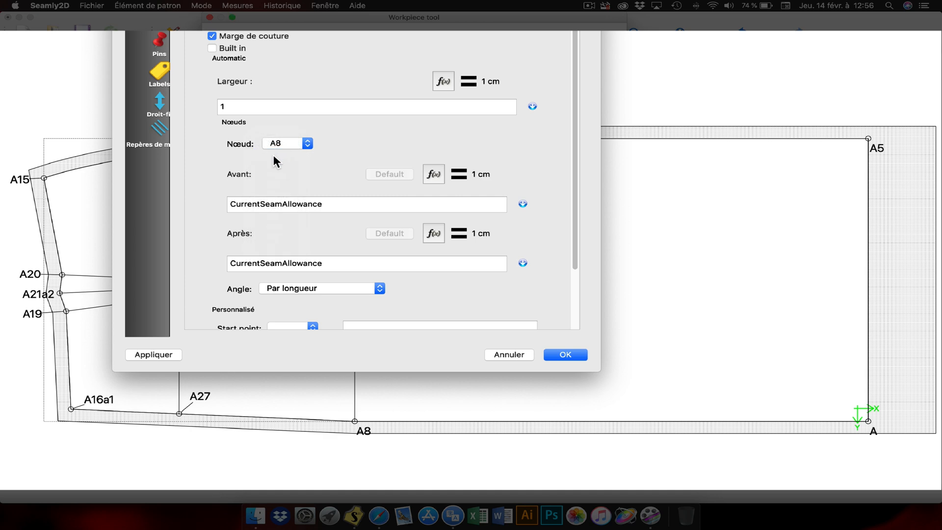
{"action": "left_click_drag", "start_coordinate": [323, 204], "coordinate": [205, 205]}
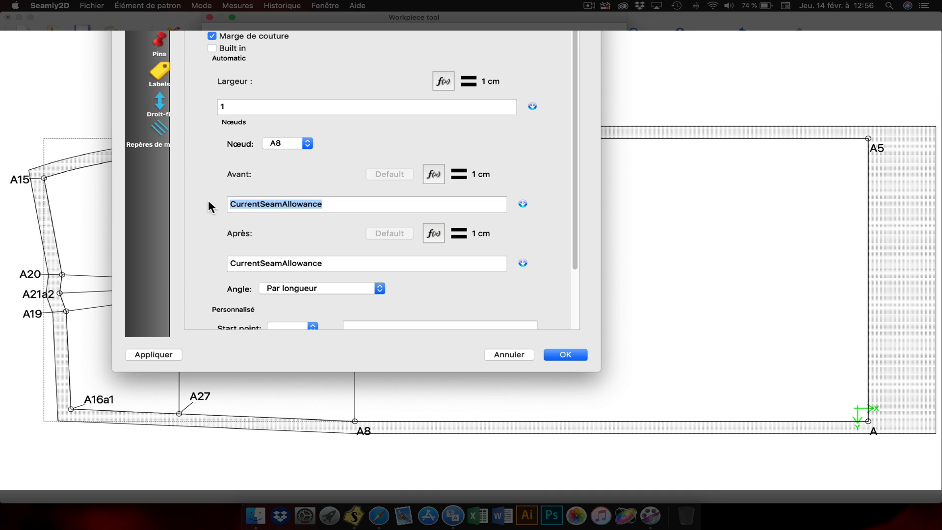
{"action": "type", "text": "1,5"}
Step: Set the Après seam allowance of node A8 to 1,5 cm and apply the change
{"action": "left_click_drag", "start_coordinate": [333, 264], "coordinate": [176, 268]}
{"action": "left_click_drag", "start_coordinate": [308, 263], "coordinate": [211, 252]}
{"action": "type", "text": "1,5"}
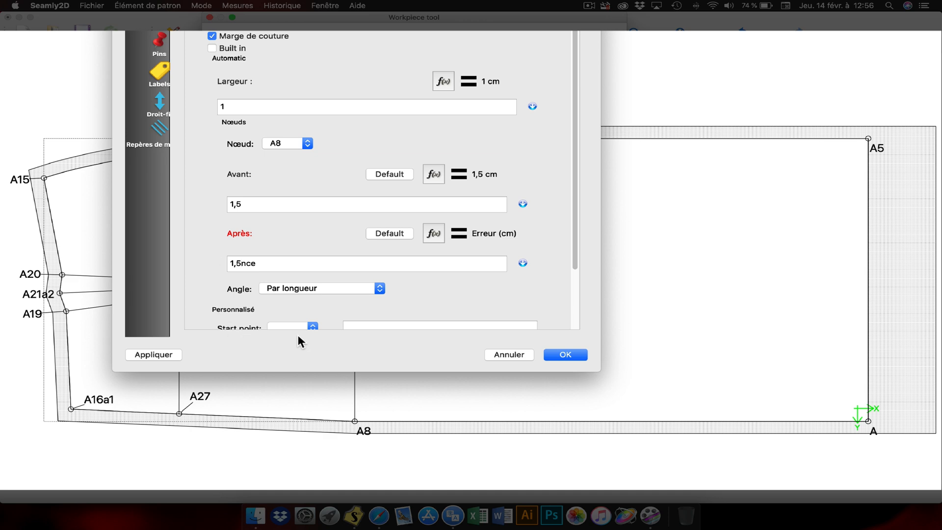
{"action": "left_click", "coordinate": [279, 264]}
{"action": "key", "text": "BackSpace"}
{"action": "key", "text": "BackSpace"}
{"action": "key", "text": "BackSpace"}
{"action": "left_click", "coordinate": [152, 356]}
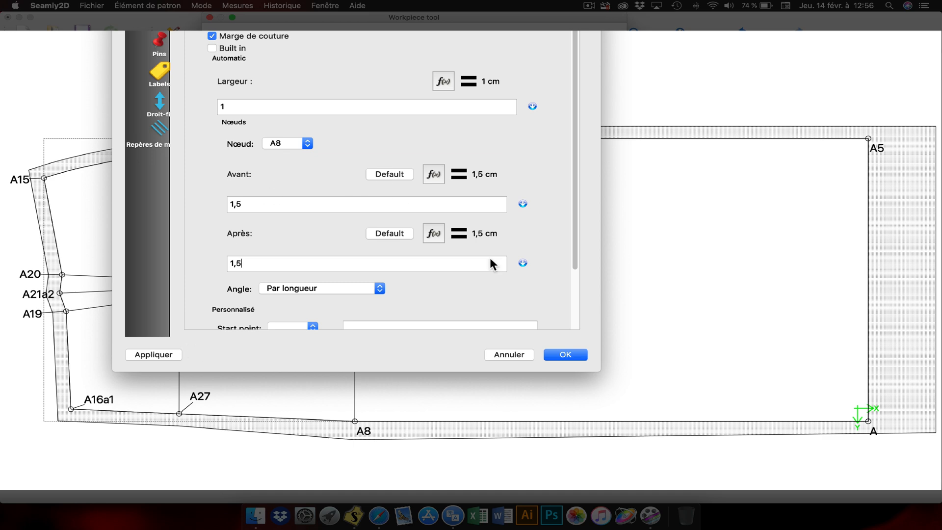
Step: Set the Après seam allowance of node A to 1,5 cm and apply it
{"action": "left_click", "coordinate": [308, 144]}
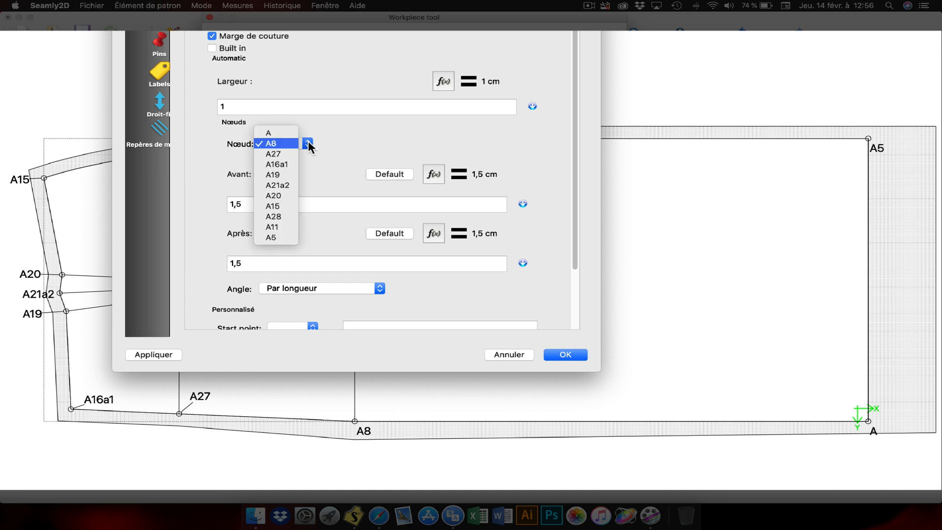
{"action": "left_click", "coordinate": [274, 132]}
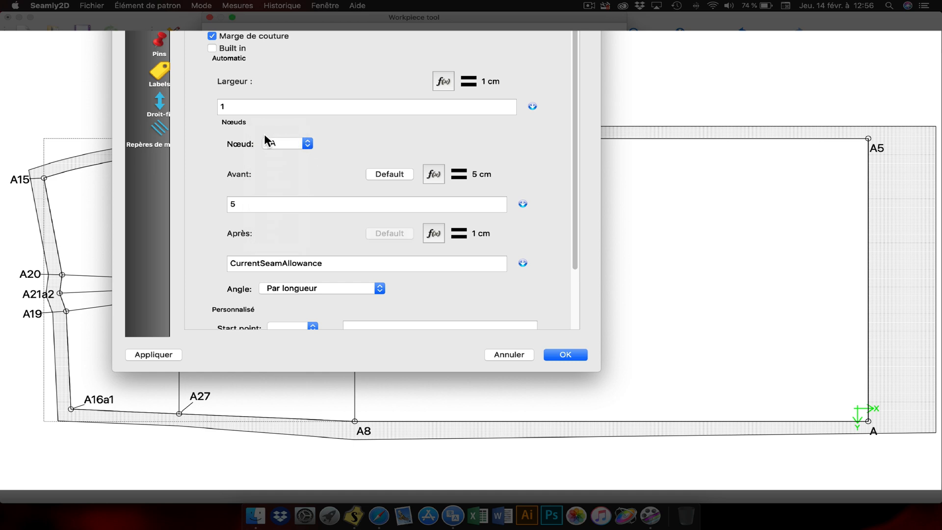
{"action": "double_click", "coordinate": [250, 264]}
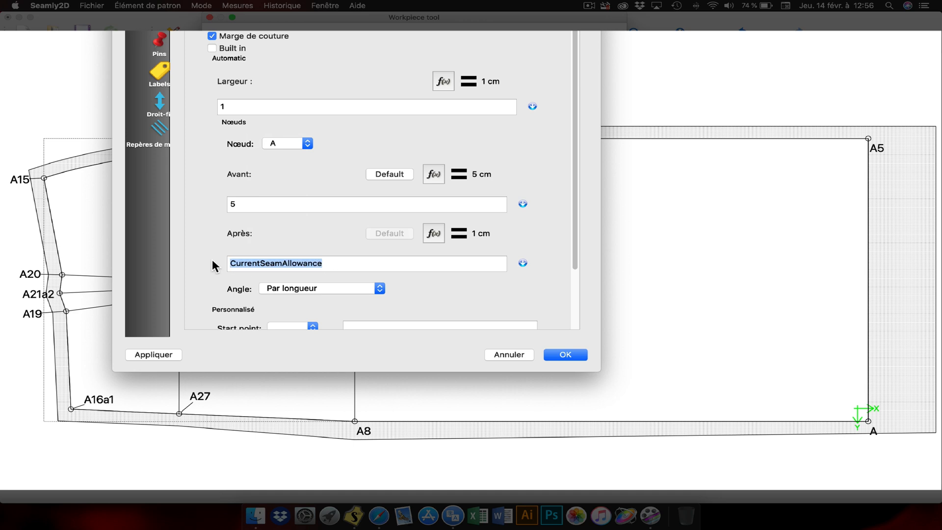
{"action": "type", "text": "1,5"}
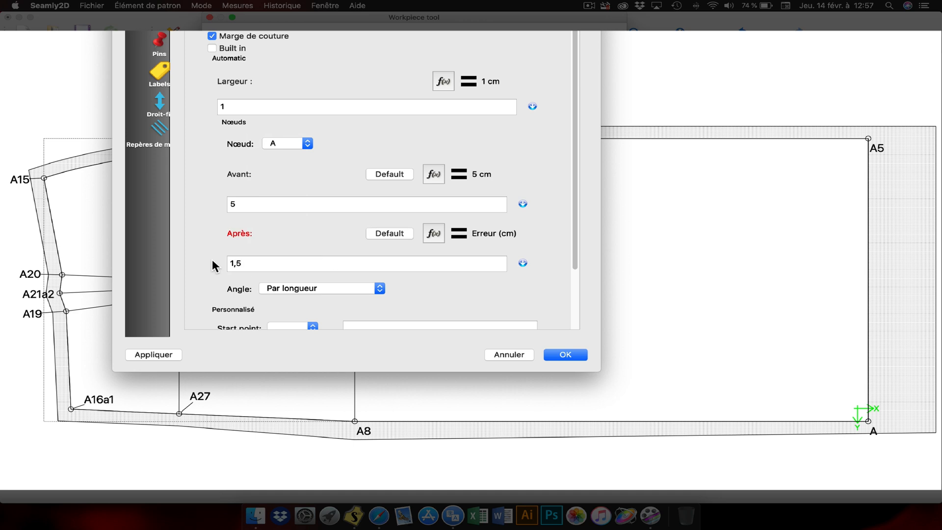
{"action": "left_click", "coordinate": [170, 354]}
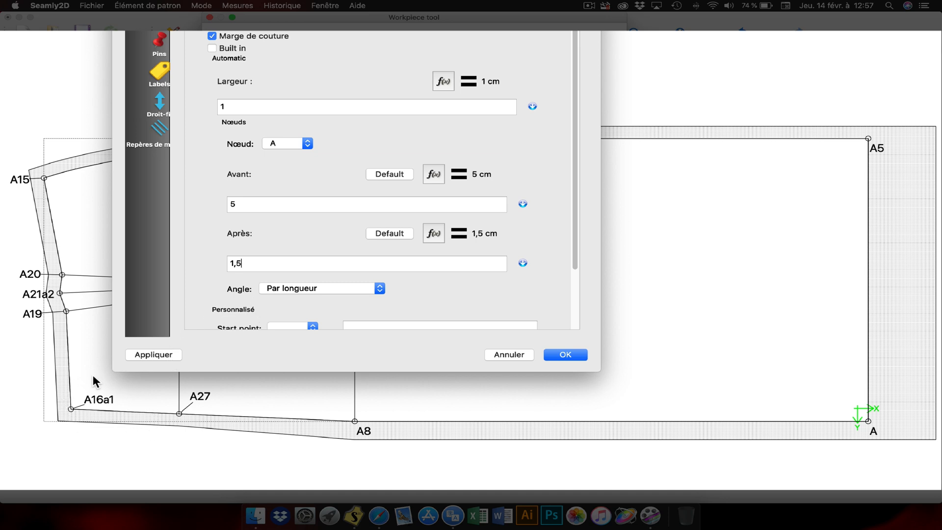
Step: Set the Avant seam allowance of waist corner node A16a1 to 1,5 cm and apply it
{"action": "left_click", "coordinate": [309, 144]}
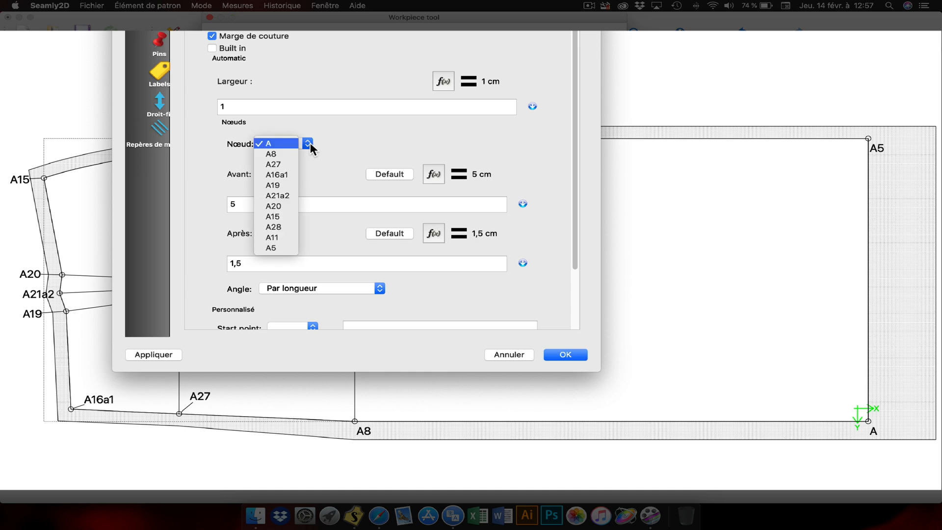
{"action": "left_click", "coordinate": [273, 175]}
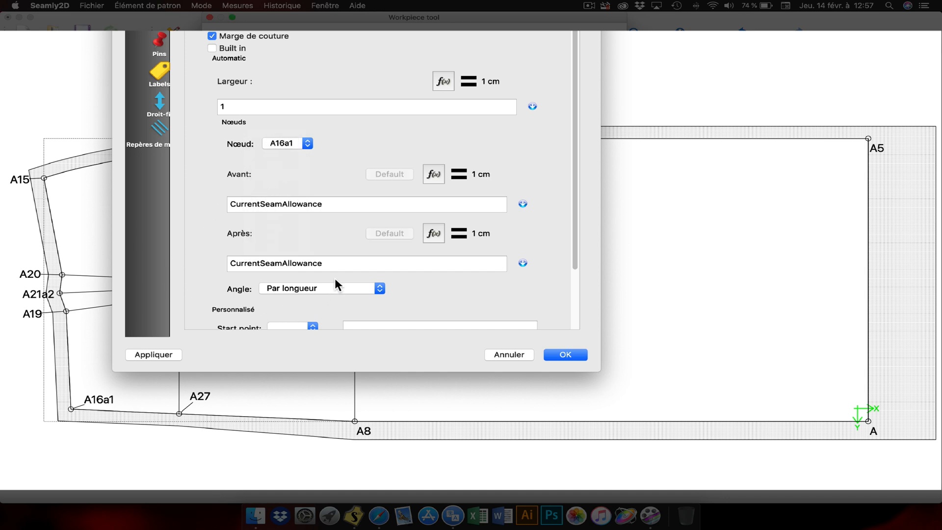
{"action": "left_click_drag", "start_coordinate": [334, 203], "coordinate": [195, 195]}
{"action": "type", "text": "1,5"}
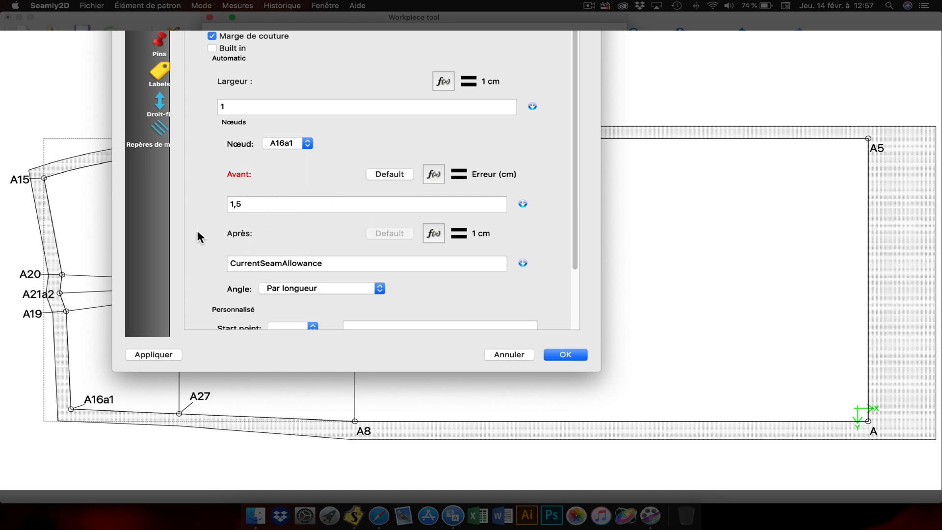
{"action": "left_click", "coordinate": [172, 354]}
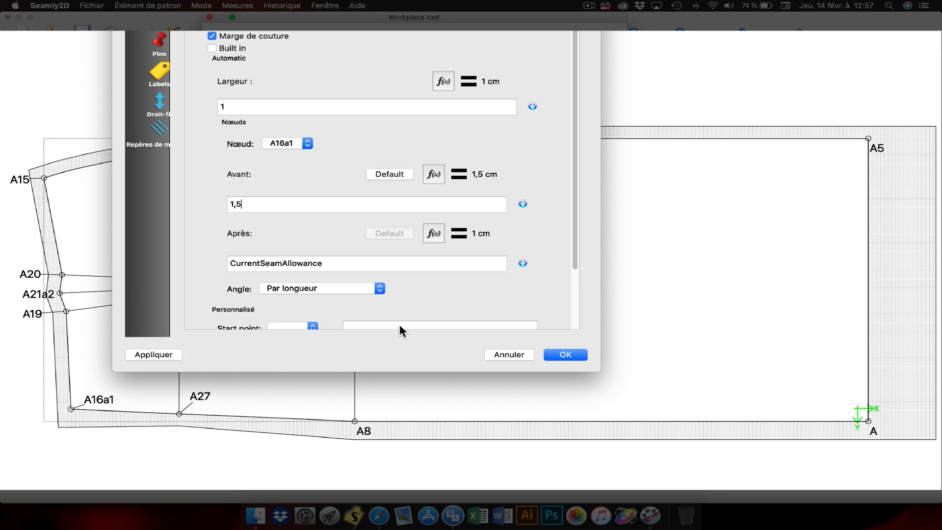
Step: Set both the Avant and Après seam allowances of node A27 to 1,5 cm, apply them and accept the piece options
{"action": "left_click", "coordinate": [306, 144]}
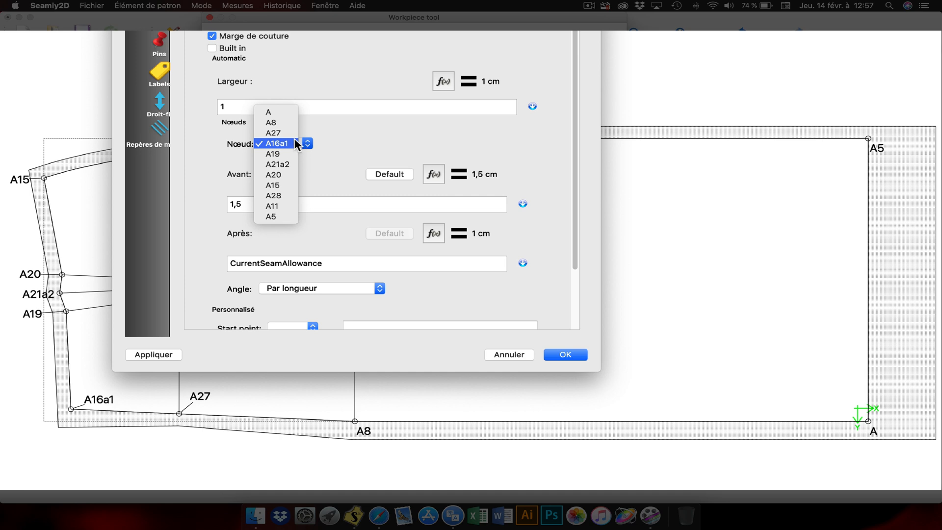
{"action": "left_click", "coordinate": [281, 133]}
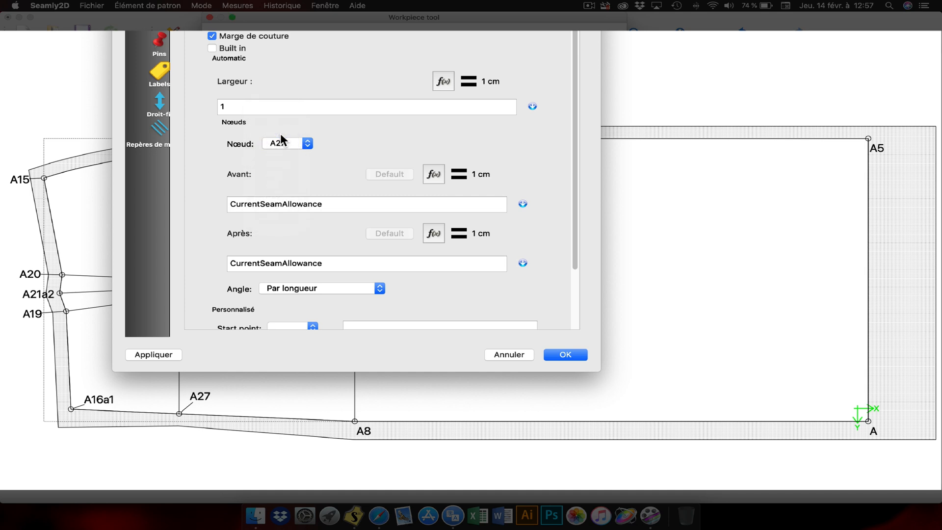
{"action": "left_click_drag", "start_coordinate": [327, 204], "coordinate": [220, 205]}
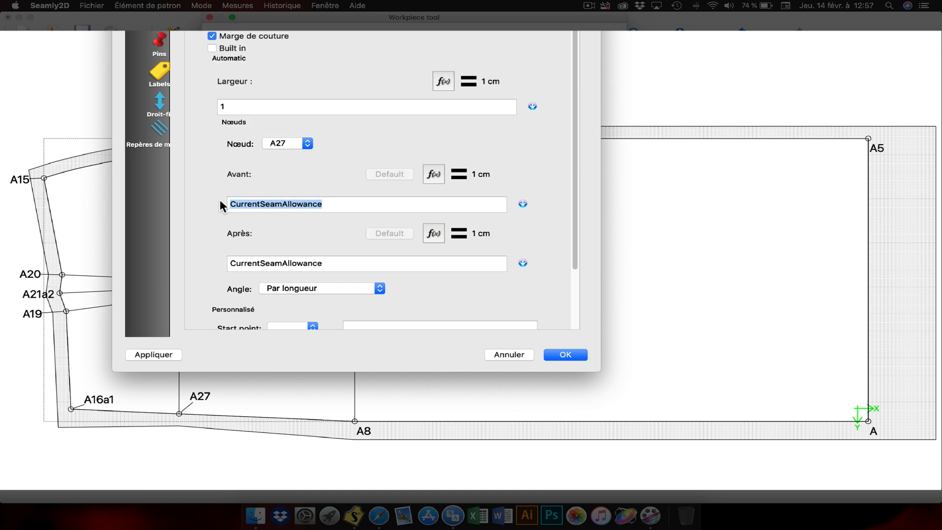
{"action": "type", "text": "1,5"}
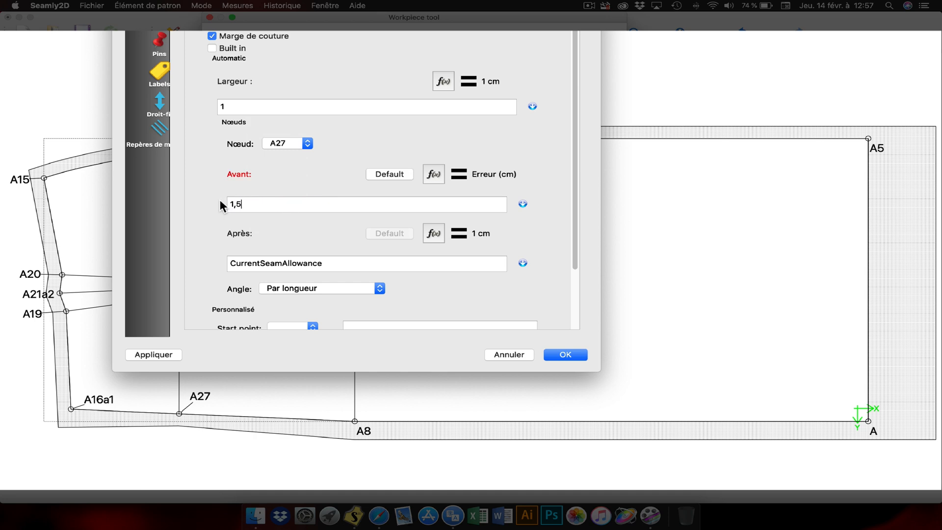
{"action": "left_click_drag", "start_coordinate": [324, 264], "coordinate": [198, 260]}
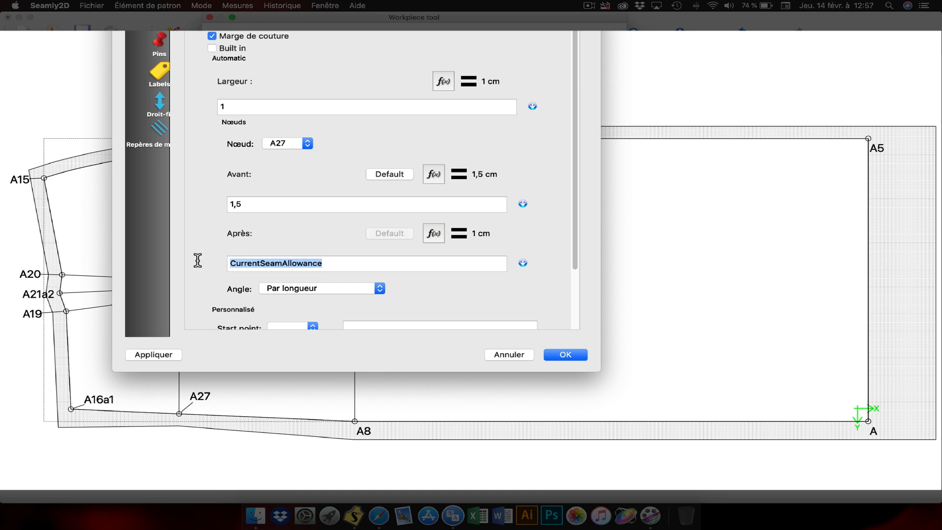
{"action": "type", "text": "1,"}
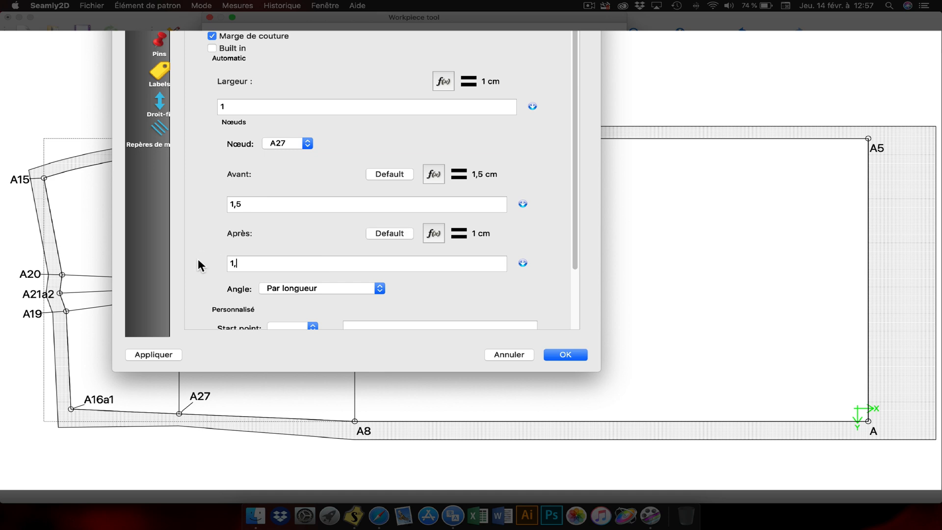
{"action": "type", "text": "5"}
{"action": "left_click", "coordinate": [176, 353]}
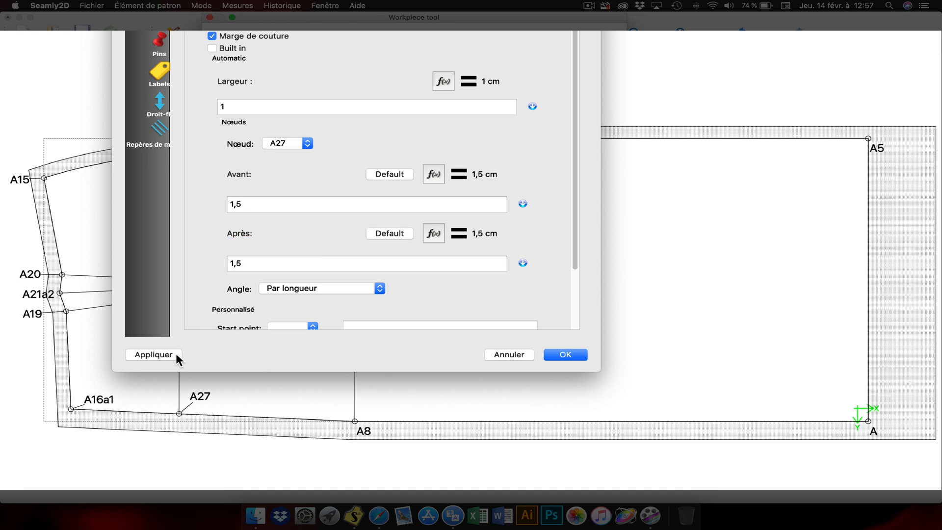
{"action": "left_click", "coordinate": [566, 355]}
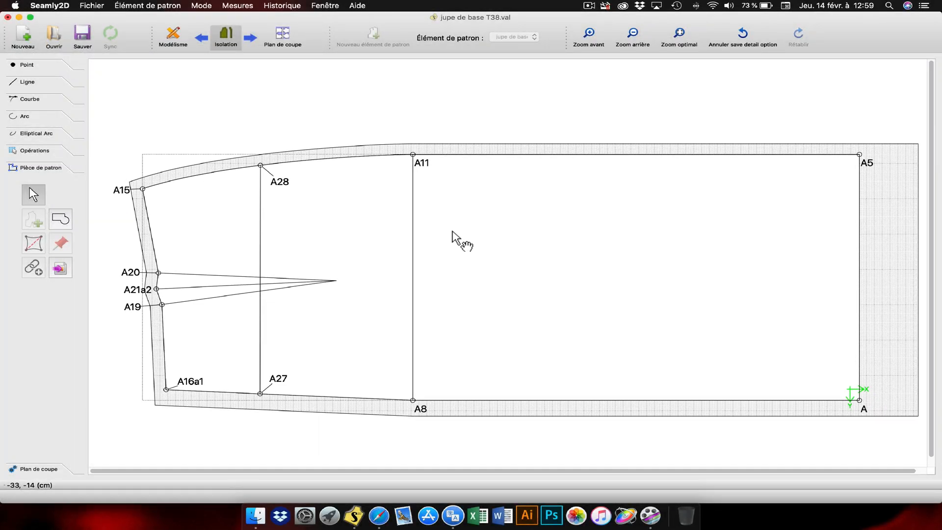
Step: Open the skirt piece's options and mark node A of the main path as a Repère de montage
{"action": "right_click", "coordinate": [452, 232]}
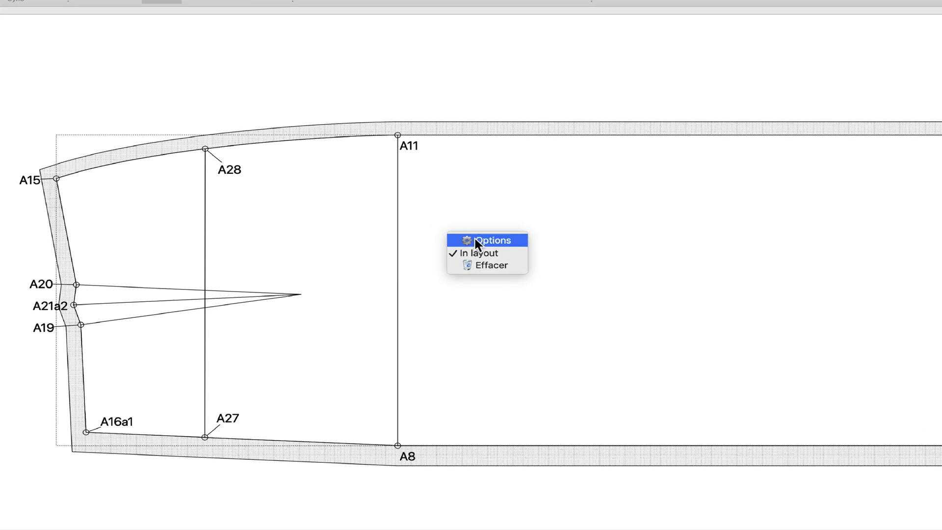
{"action": "left_click", "coordinate": [474, 237]}
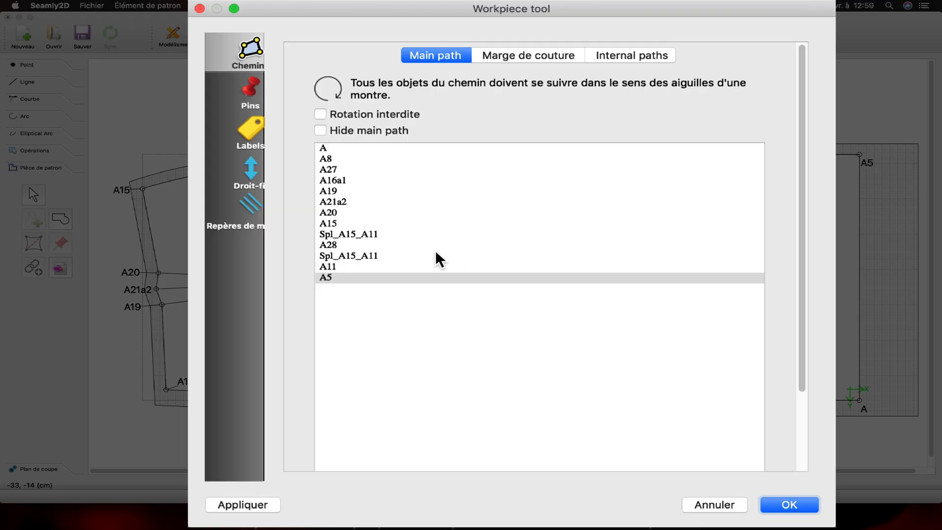
{"action": "left_click", "coordinate": [325, 147]}
{"action": "right_click", "coordinate": [324, 147]}
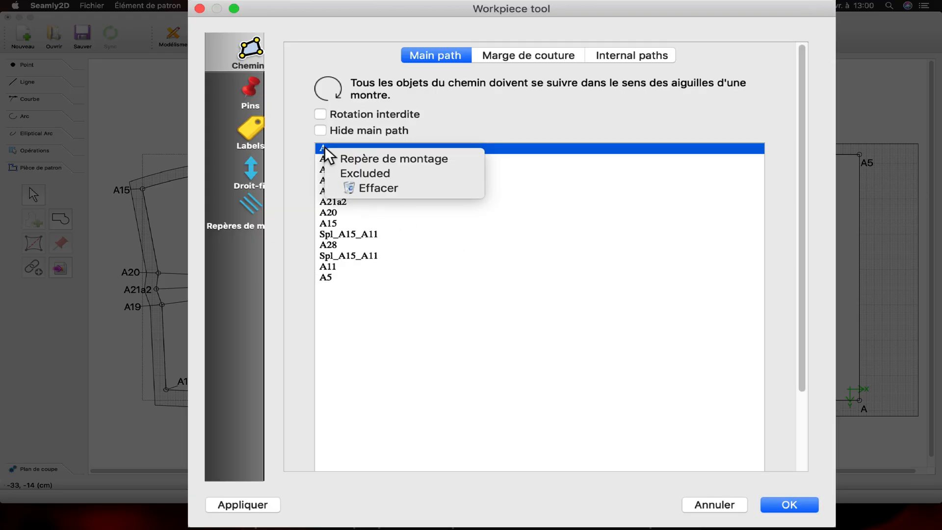
{"action": "left_click", "coordinate": [346, 159]}
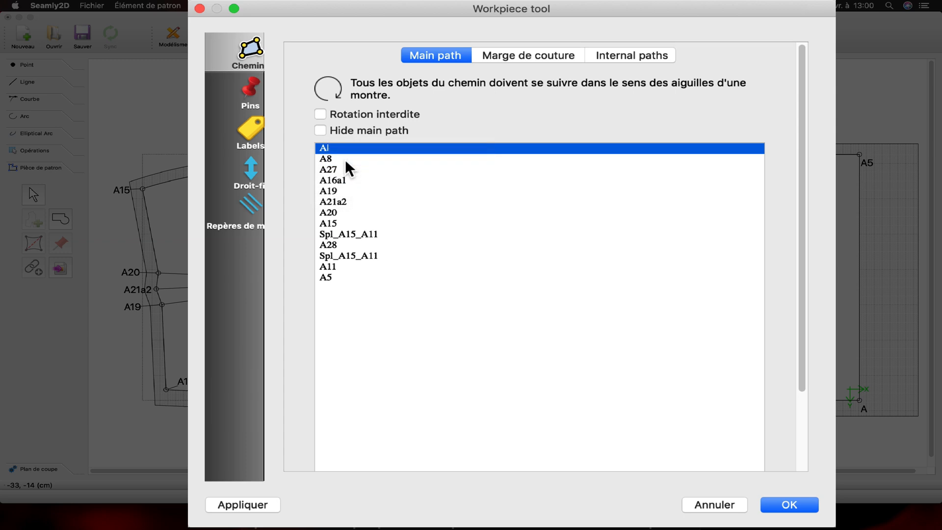
{"action": "mouse_move", "coordinate": [375, 8]}
{"action": "left_mouse_down"}
{"action": "mouse_move", "coordinate": [408, 15]}
{"action": "mouse_move", "coordinate": [391, 11]}
{"action": "left_mouse_up"}
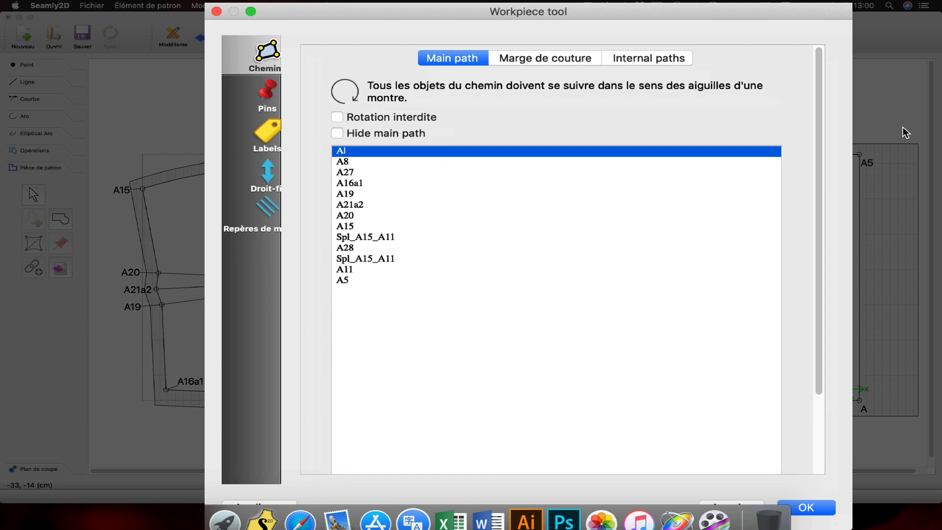
Step: Mark main path nodes A5 and A11 as Repère de montage
{"action": "left_click", "coordinate": [339, 280]}
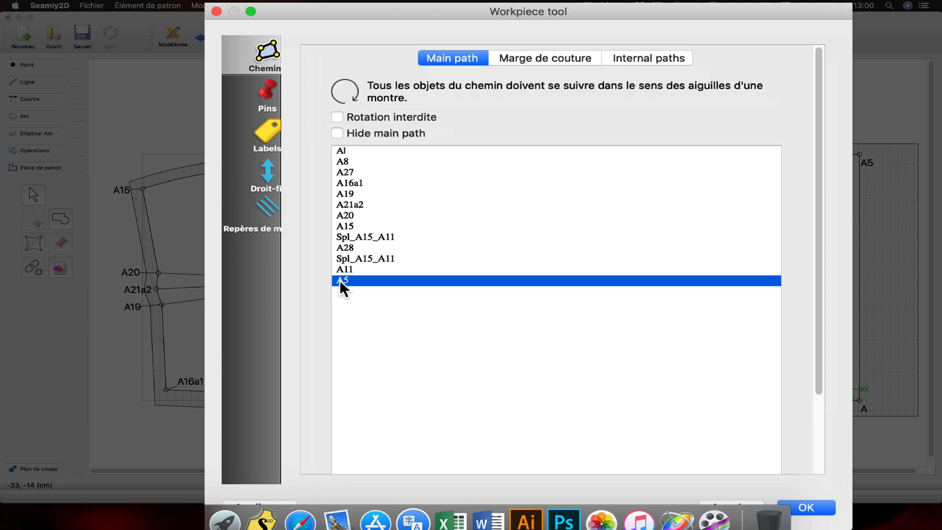
{"action": "right_click", "coordinate": [339, 281]}
{"action": "left_click", "coordinate": [357, 292]}
{"action": "left_click", "coordinate": [340, 269]}
{"action": "right_click", "coordinate": [341, 268]}
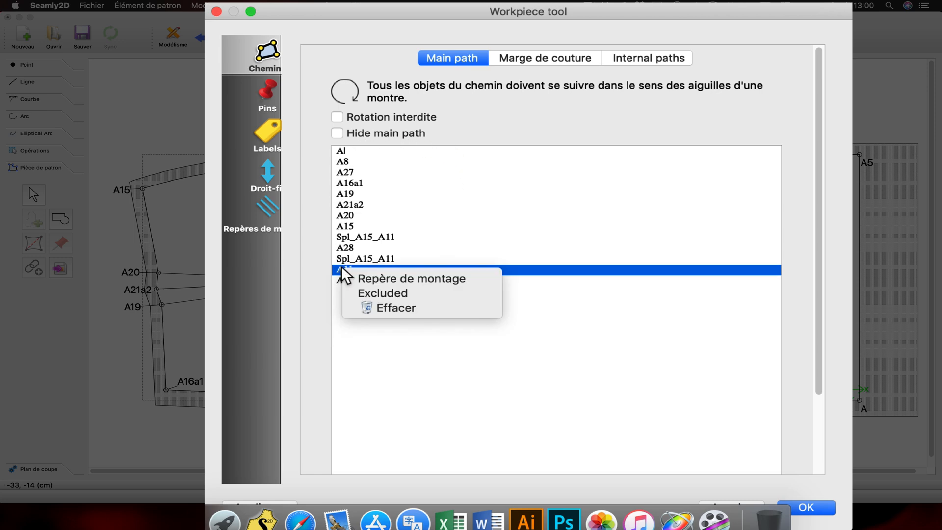
{"action": "left_click", "coordinate": [366, 276]}
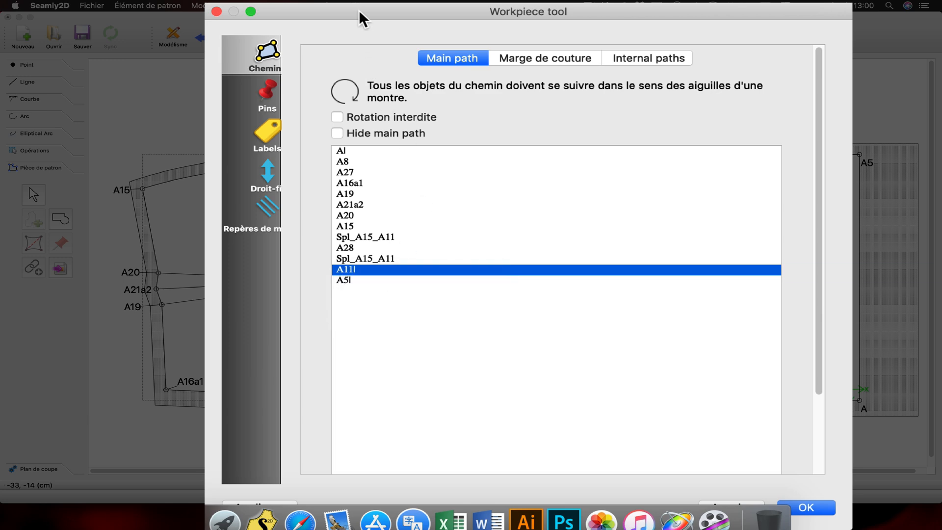
{"action": "left_click_drag", "start_coordinate": [359, 10], "coordinate": [449, 7]}
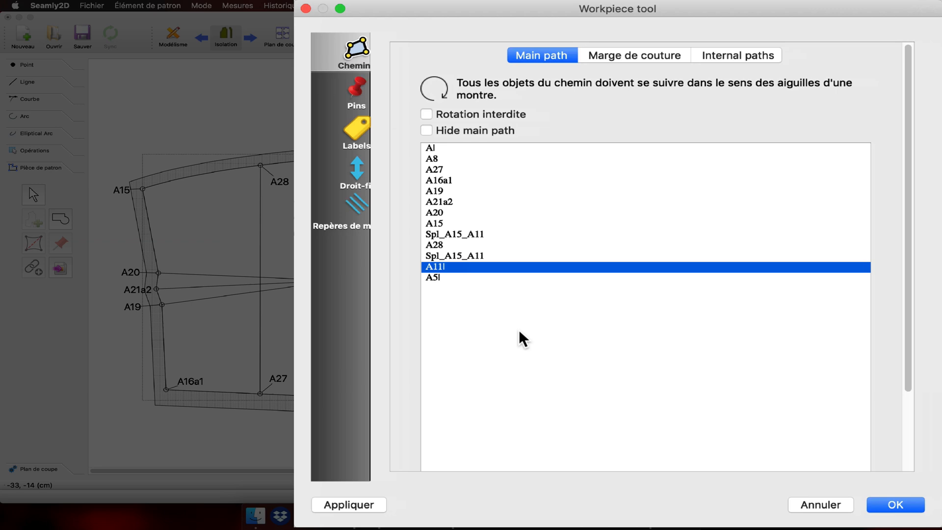
Step: Mark waist nodes A16a1, A19 and A20 of the main path as Repère de montage
{"action": "left_click", "coordinate": [446, 180]}
{"action": "right_click", "coordinate": [446, 179]}
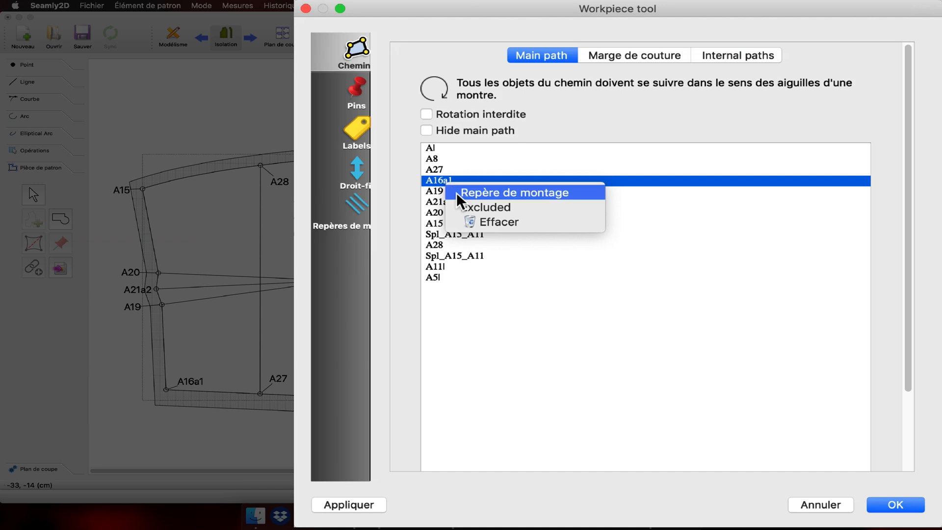
{"action": "left_click", "coordinate": [457, 193]}
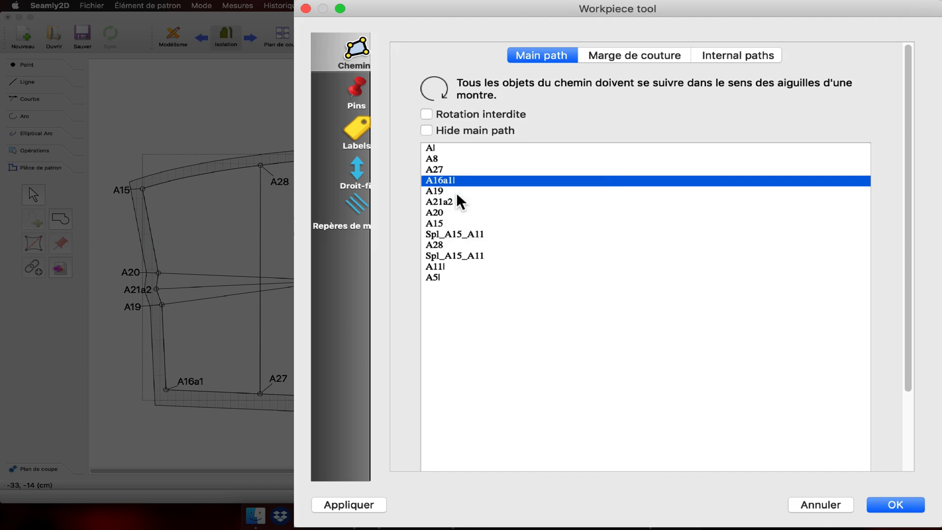
{"action": "left_click", "coordinate": [435, 190]}
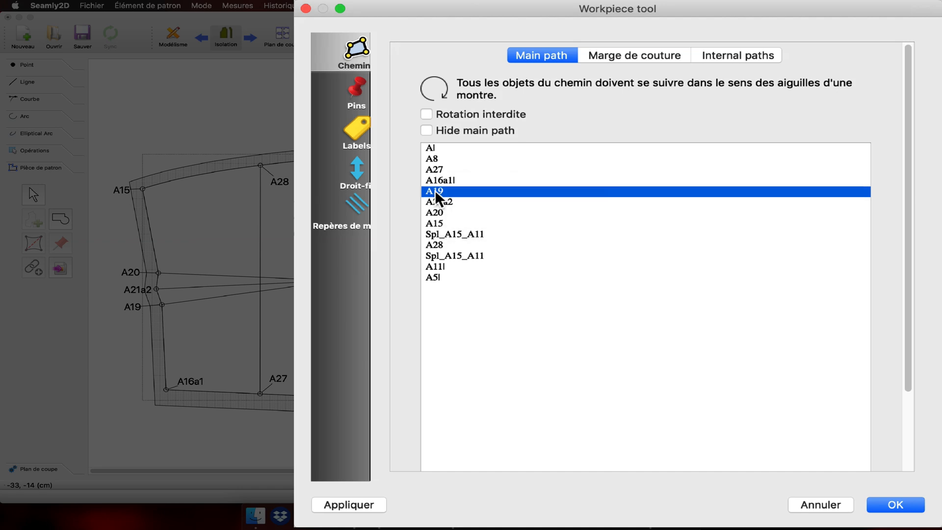
{"action": "right_click", "coordinate": [434, 190]}
{"action": "left_click", "coordinate": [466, 203]}
{"action": "left_click", "coordinate": [432, 212]}
{"action": "right_click", "coordinate": [432, 212]}
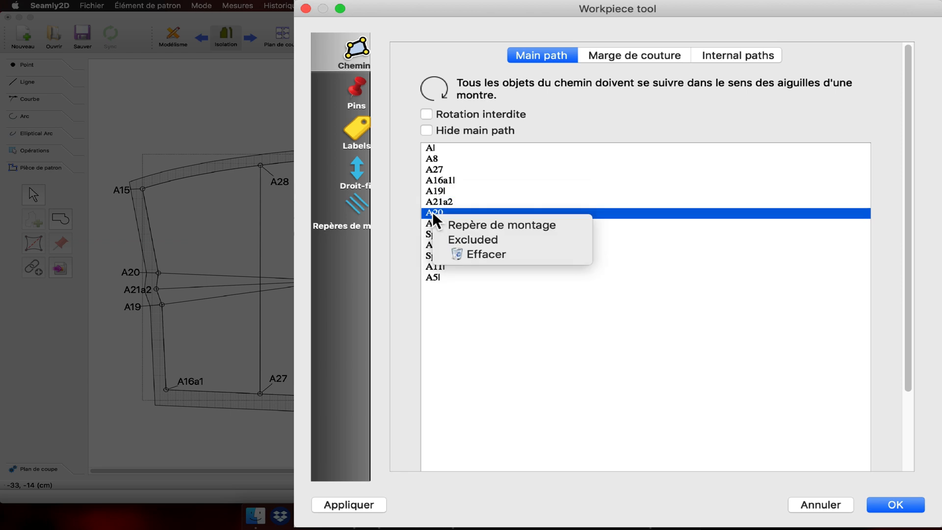
{"action": "left_click", "coordinate": [465, 225]}
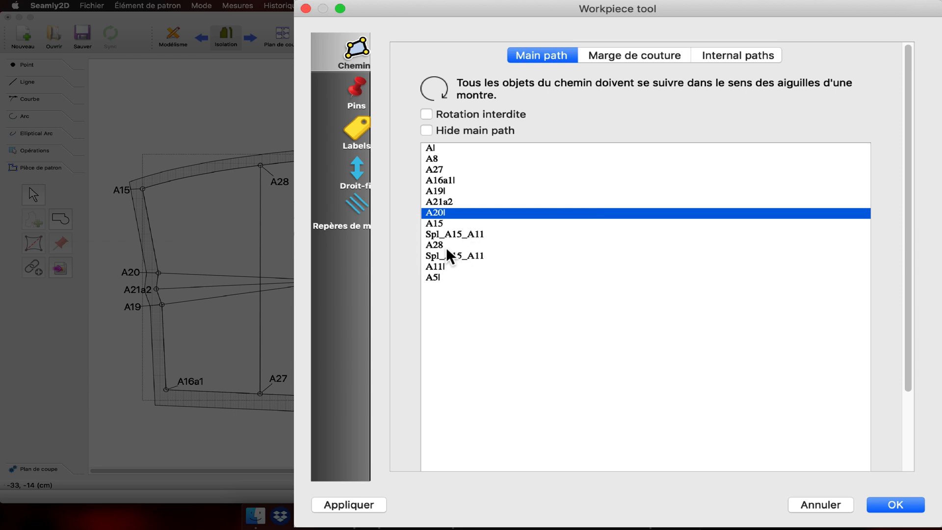
Step: Mark node A8 as a Repère de montage and apply the passmarks to the piece
{"action": "left_click", "coordinate": [434, 160]}
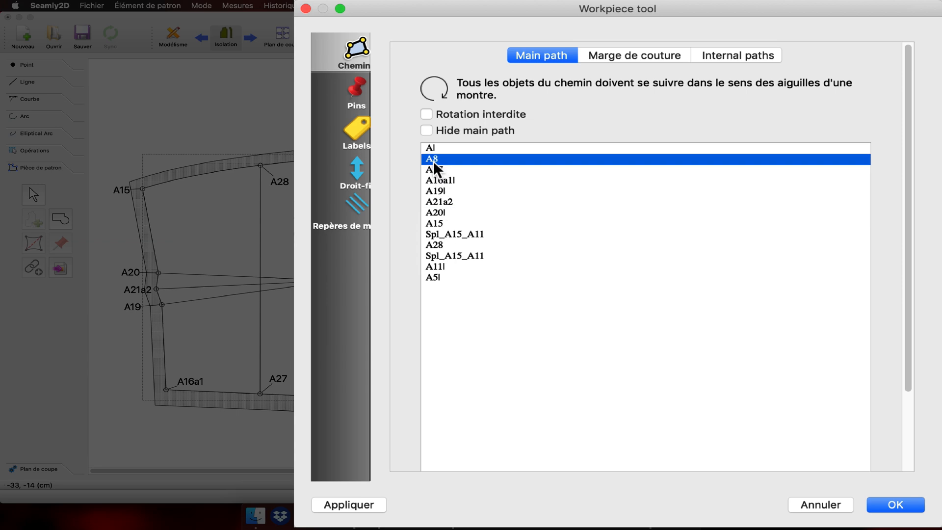
{"action": "right_click", "coordinate": [434, 160]}
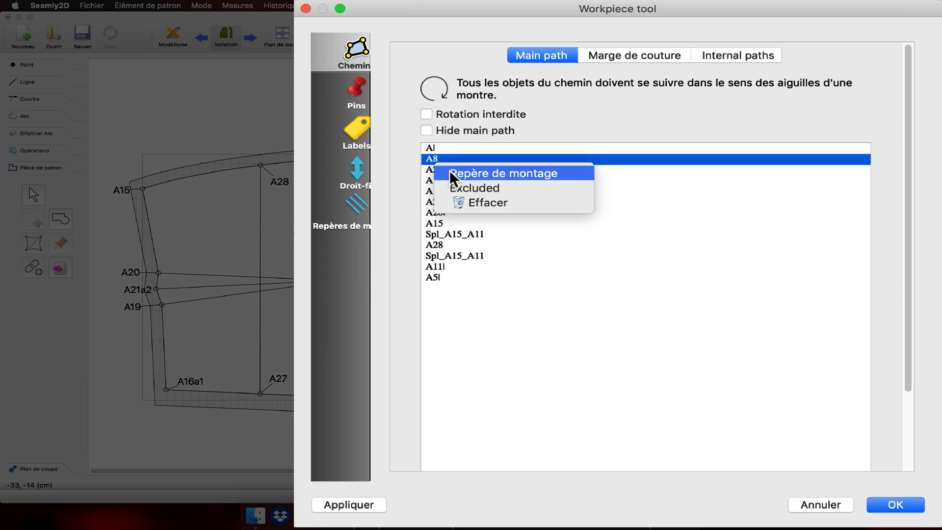
{"action": "left_click", "coordinate": [449, 171]}
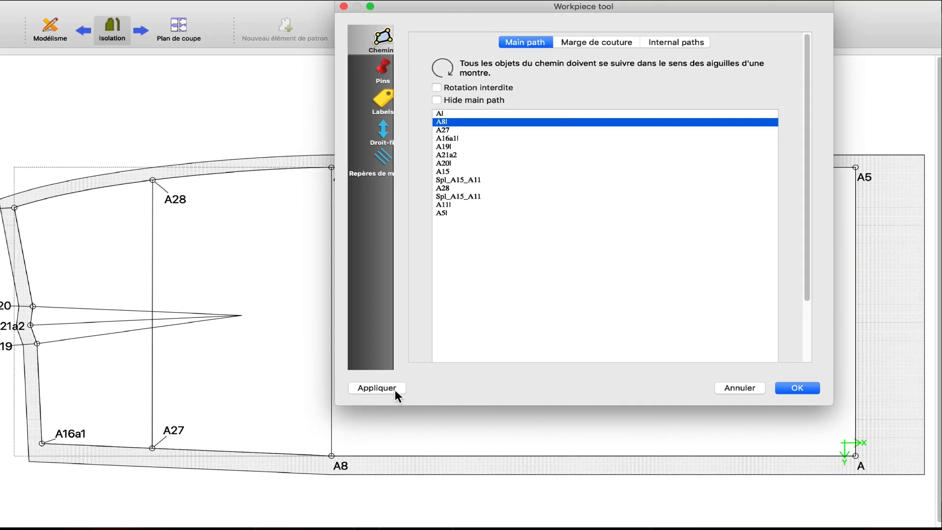
{"action": "left_click", "coordinate": [368, 506]}
Step: Set the angle of the passmark at hem corner A5 to Intersection and apply it
{"action": "left_click", "coordinate": [384, 159]}
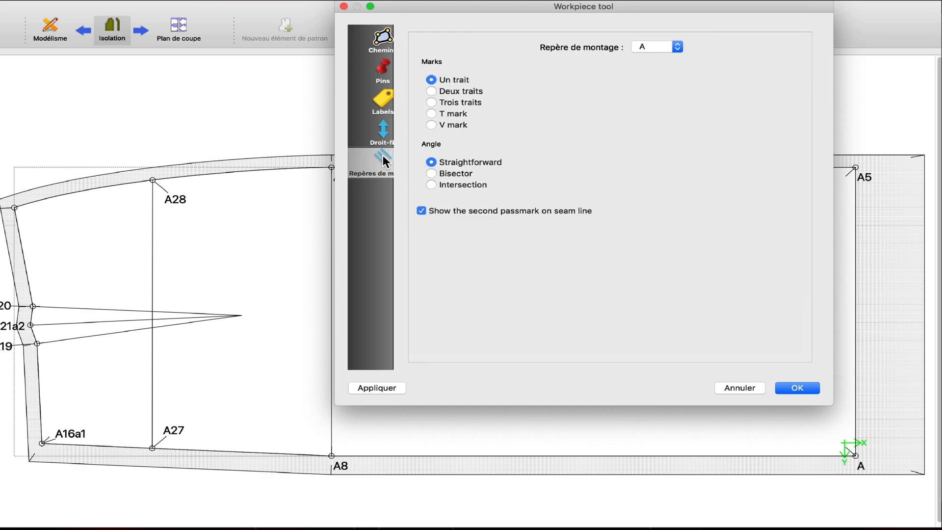
{"action": "left_click", "coordinate": [677, 44]}
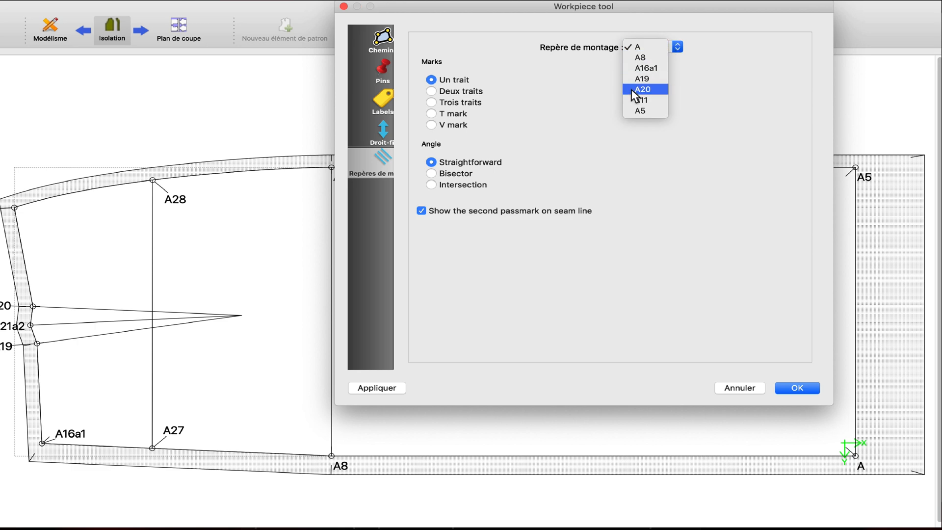
{"action": "left_click", "coordinate": [637, 110]}
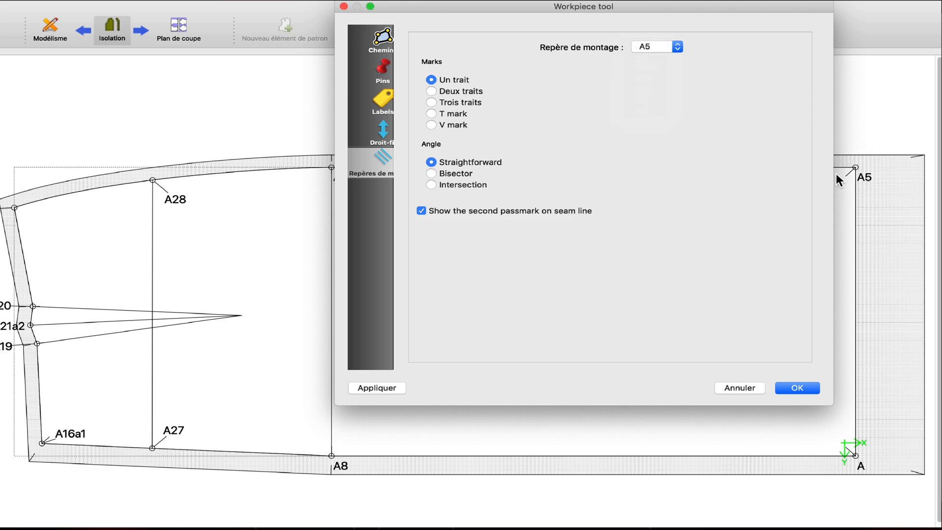
{"action": "left_click", "coordinate": [473, 185]}
{"action": "left_click", "coordinate": [384, 387]}
Step: Set the angle of the passmark at hem corner A to Intersection and apply it
{"action": "left_click", "coordinate": [678, 46]}
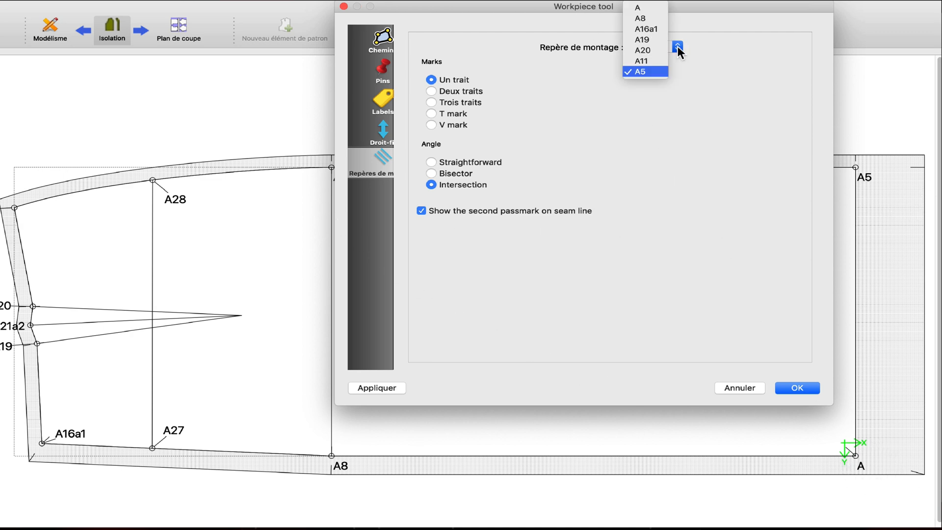
{"action": "left_click", "coordinate": [648, 9]}
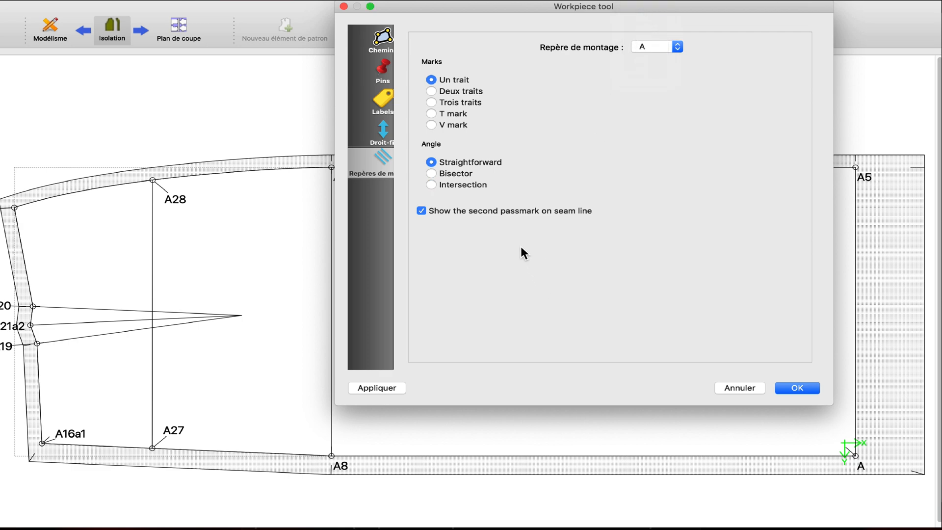
{"action": "left_click", "coordinate": [383, 390]}
Step: Set the angle of the A16a1 passmark to Intersection, apply it and accept the piece options
{"action": "left_click_drag", "start_coordinate": [583, 6], "coordinate": [686, 116]}
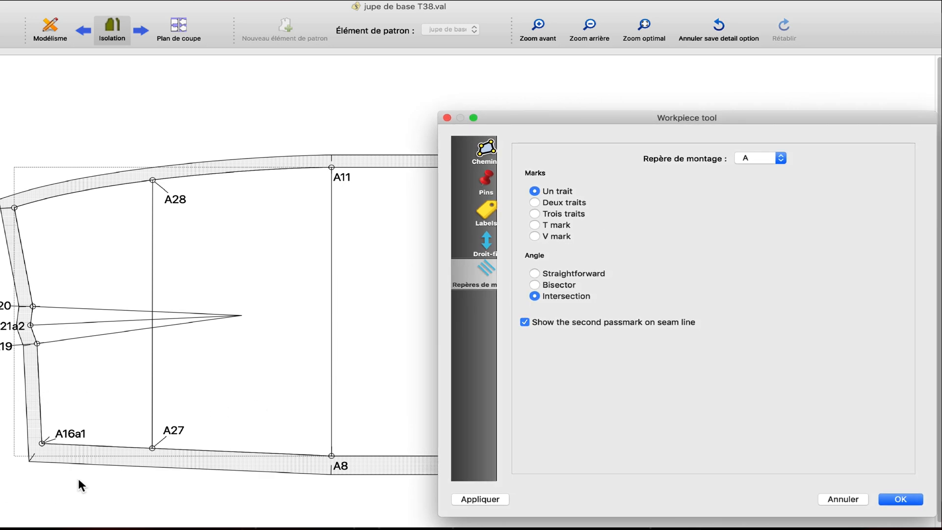
{"action": "left_click", "coordinate": [781, 158]}
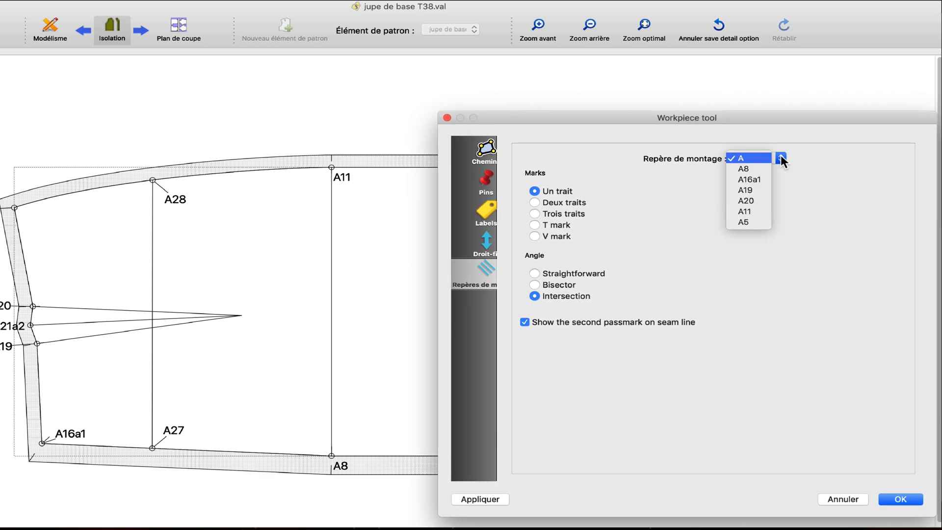
{"action": "left_click", "coordinate": [761, 178]}
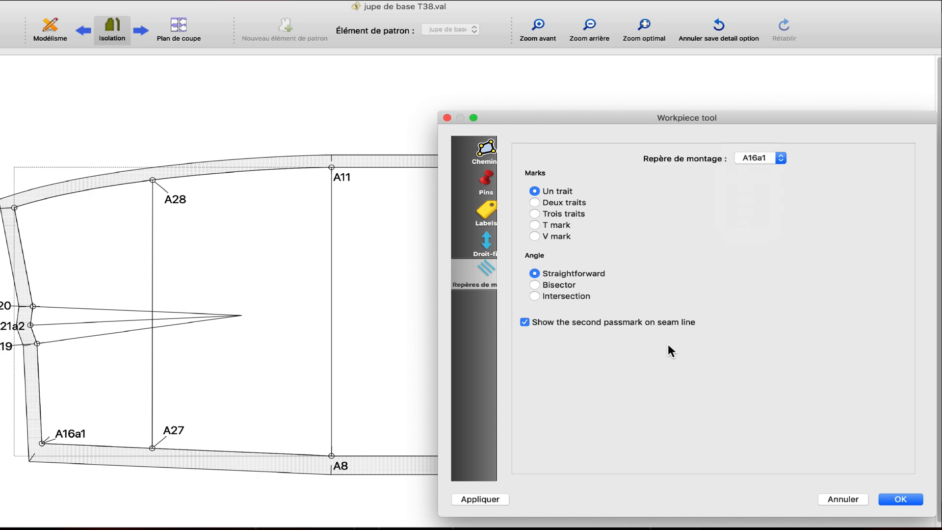
{"action": "left_click", "coordinate": [557, 296]}
{"action": "left_click", "coordinate": [488, 499]}
{"action": "left_click", "coordinate": [902, 499]}
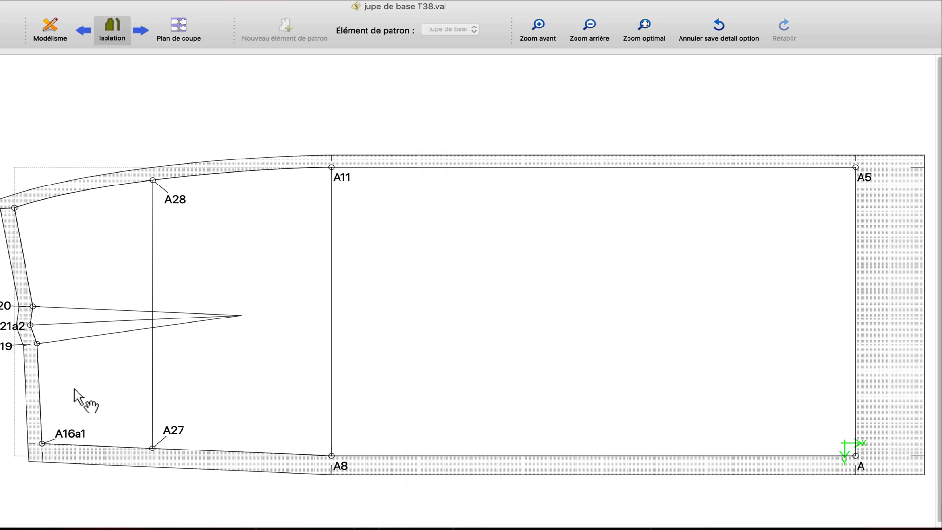
Step: Move the A19 and A20 point labels inside the piece outline, clear of the waist seam allowance
{"action": "left_click_drag", "start_coordinate": [7, 348], "coordinate": [89, 373]}
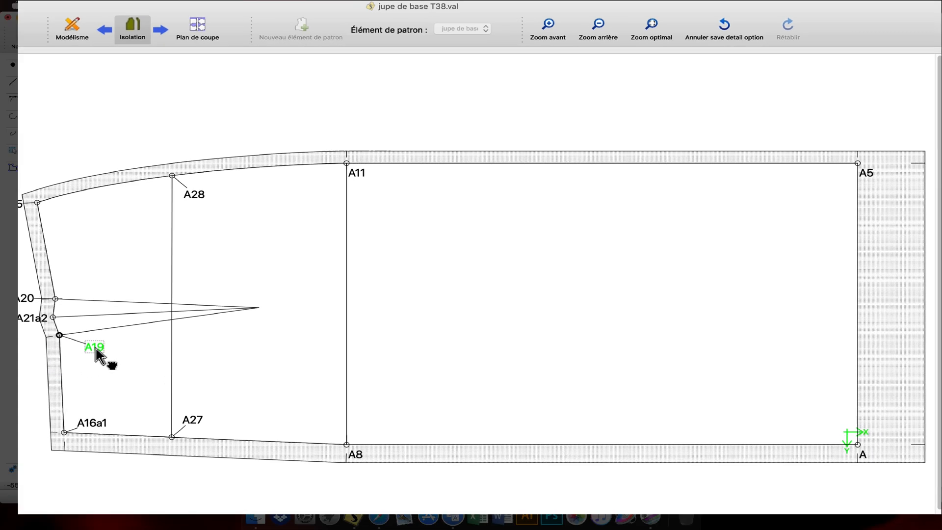
{"action": "left_click_drag", "start_coordinate": [134, 273], "coordinate": [182, 253]}
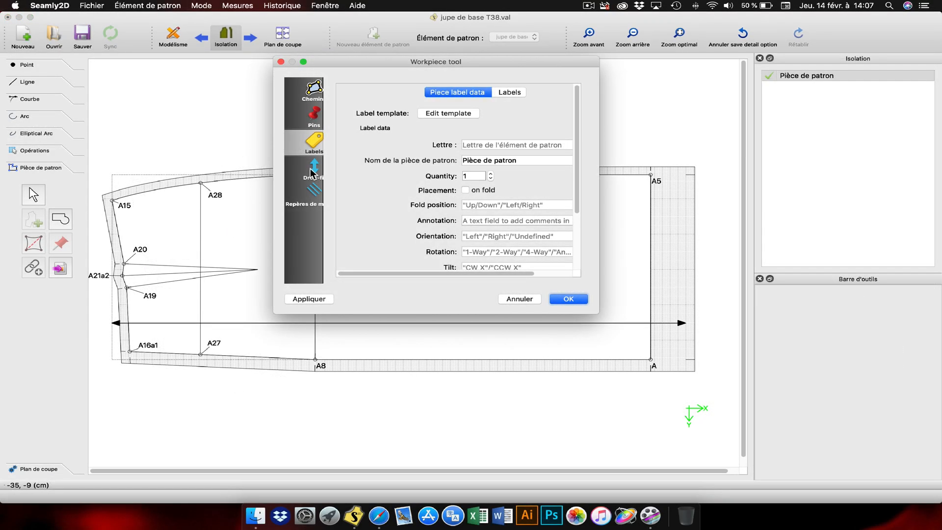
Step: Show the piece's grainline (Droit-fil) with a rotation of 180° and a length of 65 cm, and apply it
{"action": "left_click", "coordinate": [313, 167]}
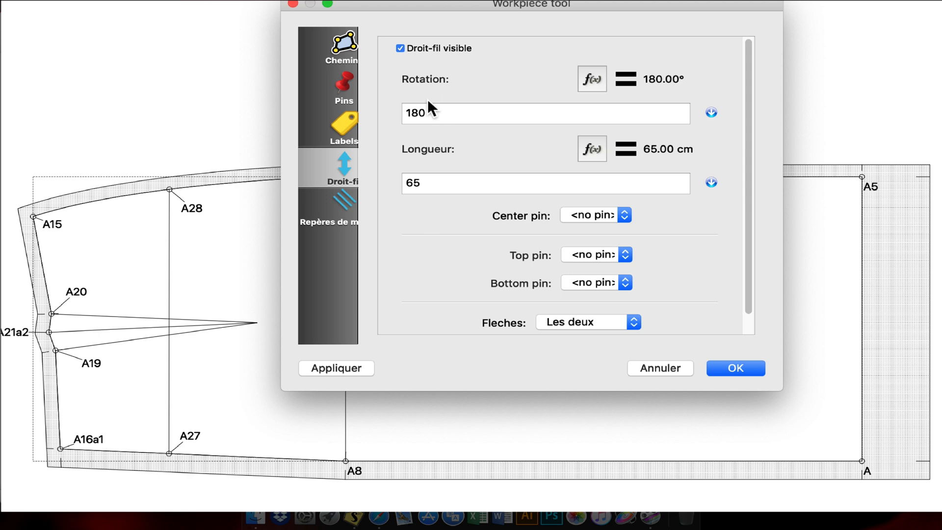
{"action": "left_click", "coordinate": [350, 368]}
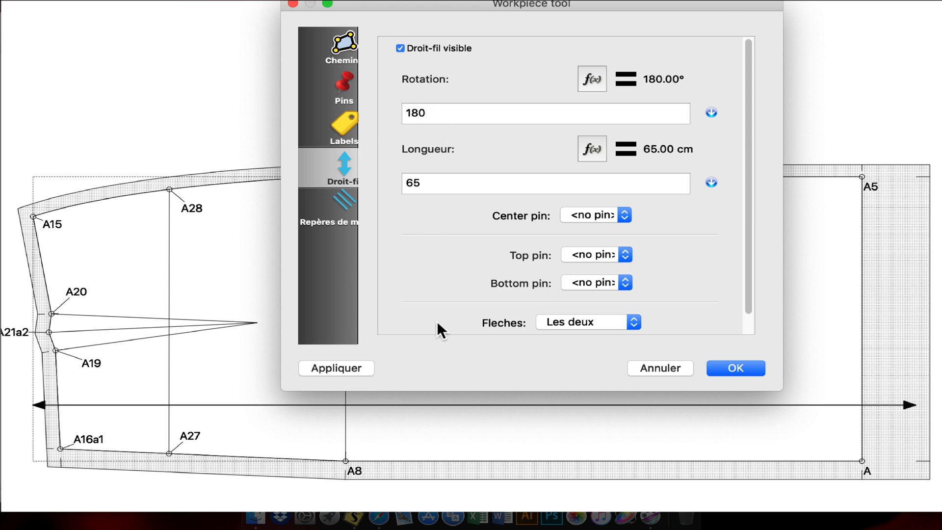
Step: Try the Juste l'arrière arrow option on the grainline and accept the piece options
{"action": "left_click", "coordinate": [593, 320]}
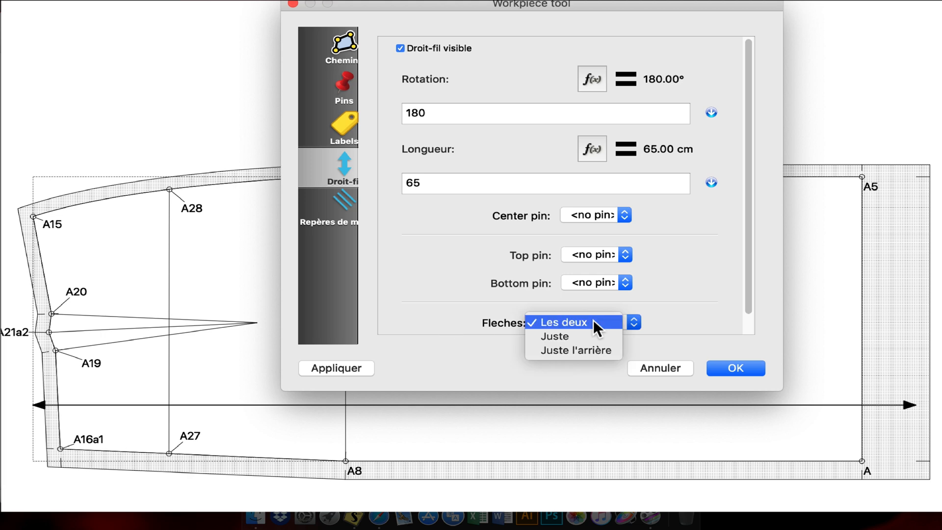
{"action": "left_click", "coordinate": [565, 347]}
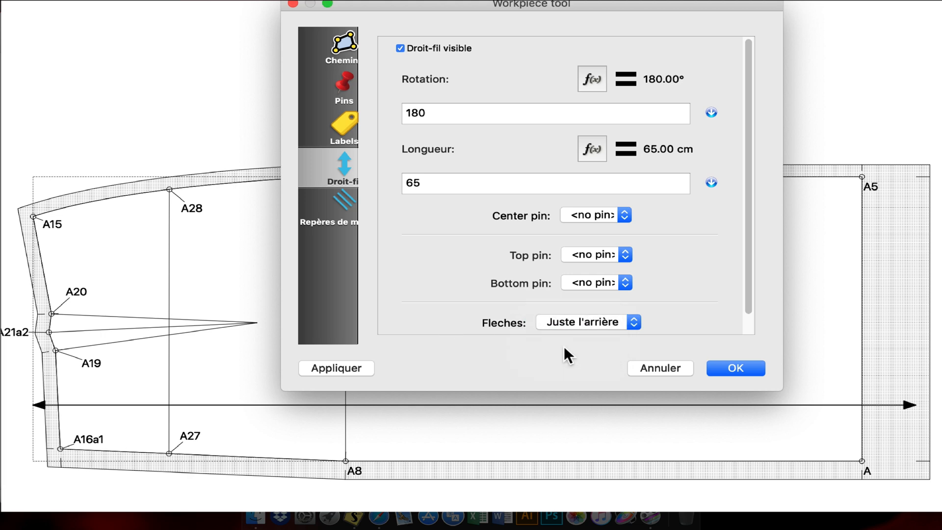
{"action": "left_click", "coordinate": [346, 373]}
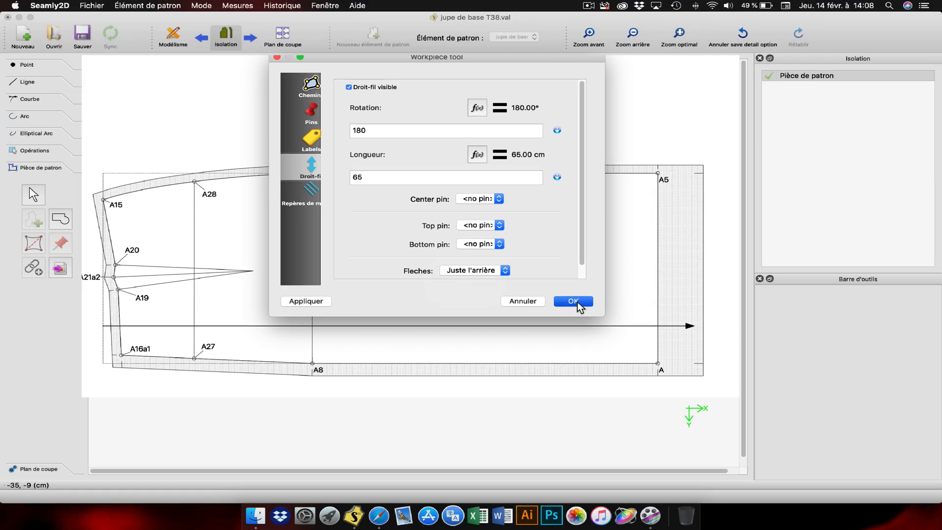
{"action": "left_click", "coordinate": [741, 368]}
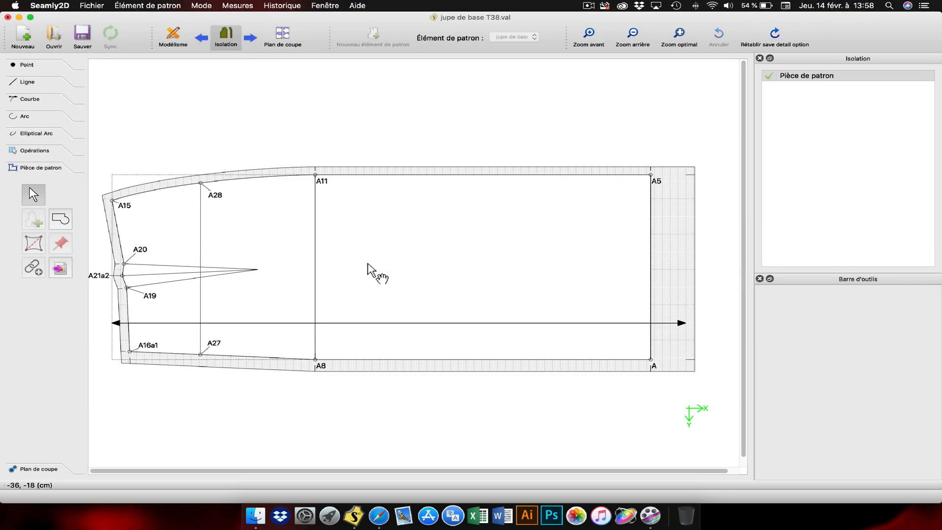
Step: Open the label template of the back skirt piece for editing from its piece options
{"action": "right_click", "coordinate": [368, 270]}
{"action": "left_click", "coordinate": [393, 270]}
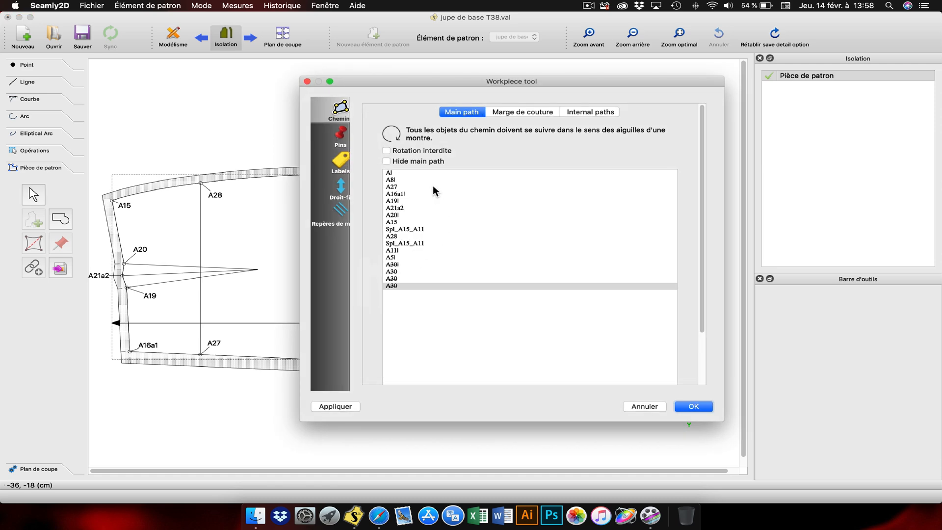
{"action": "left_click", "coordinate": [343, 163]}
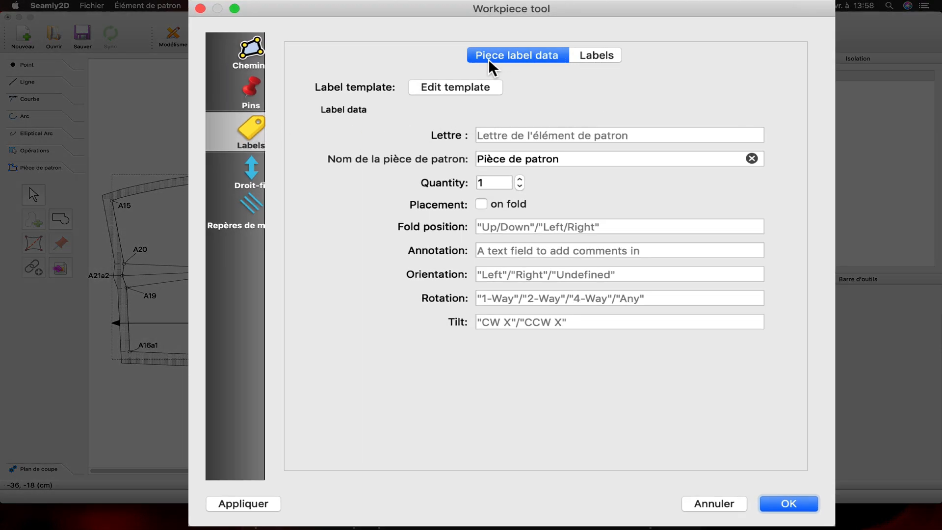
{"action": "left_click", "coordinate": [452, 87]}
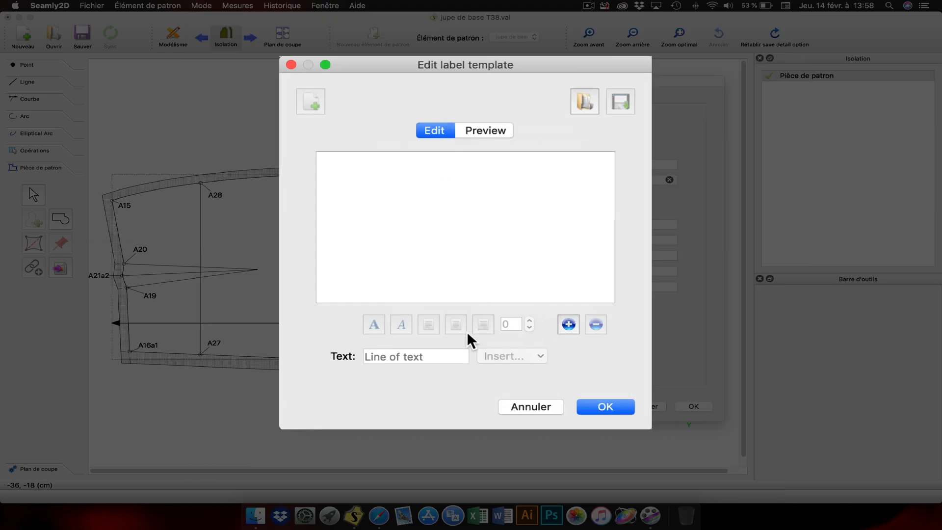
Step: Add a first line reading "T 38" to the empty label template
{"action": "left_click", "coordinate": [568, 325]}
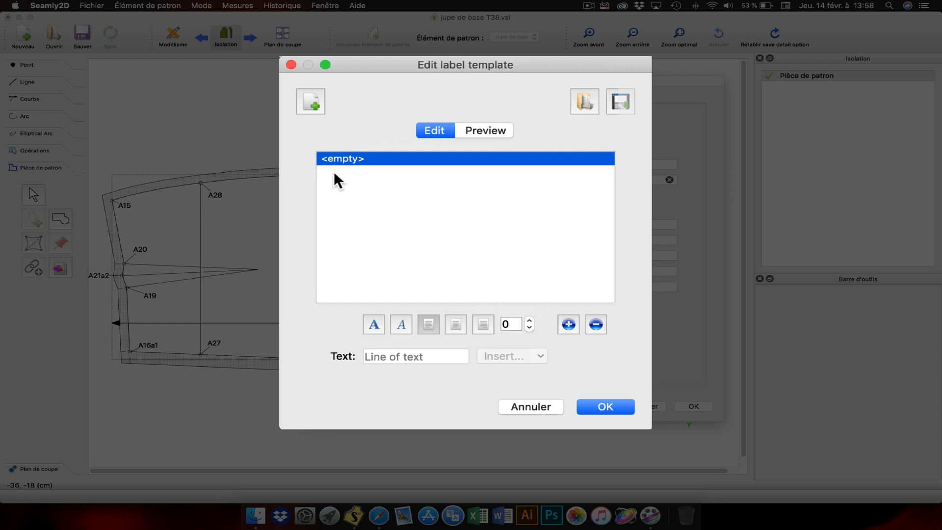
{"action": "left_click", "coordinate": [398, 357]}
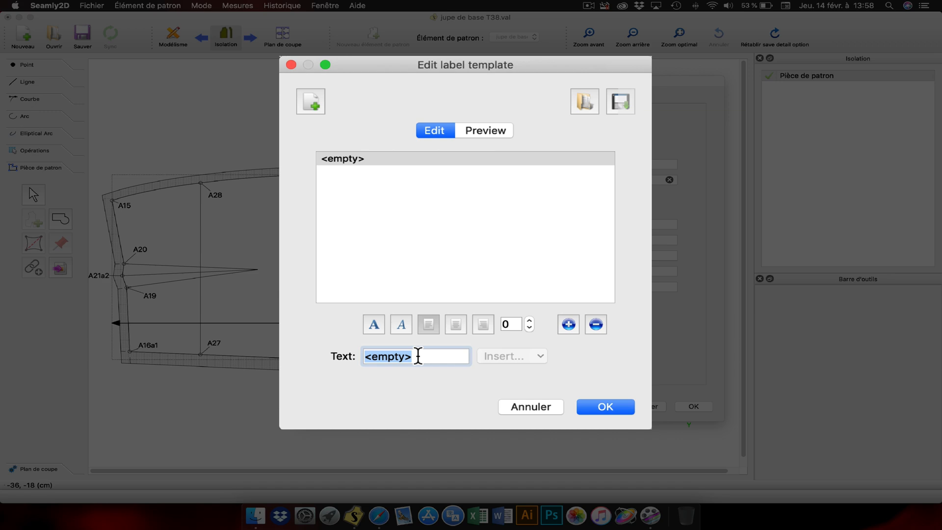
{"action": "key", "text": "BackSpace"}
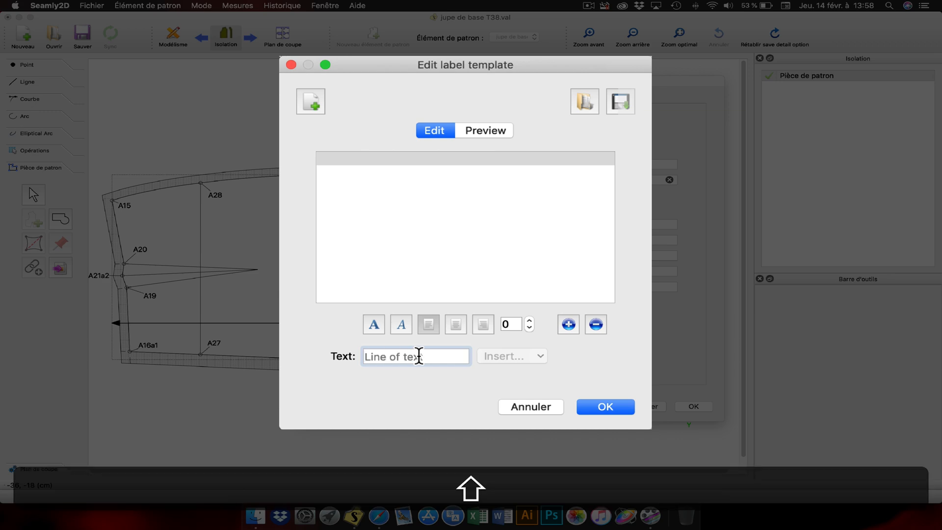
{"action": "type", "text": "T"}
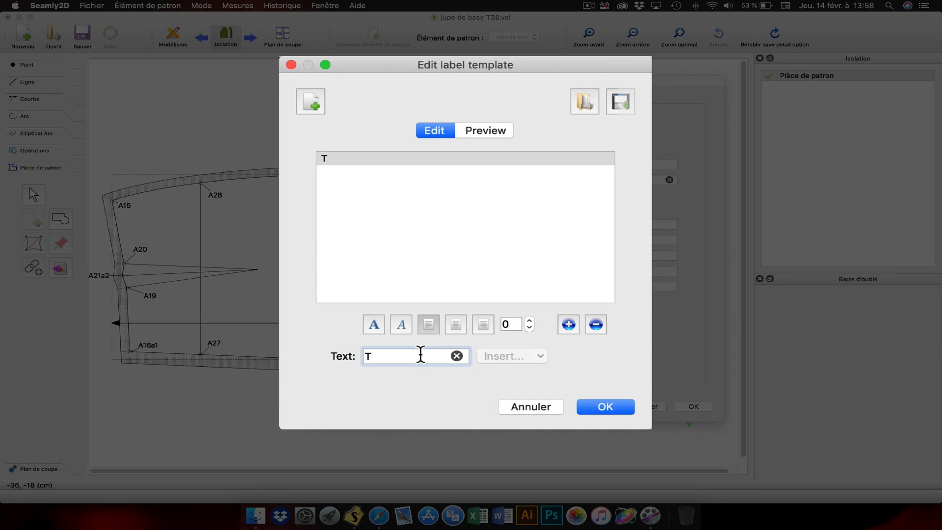
{"action": "type", "text": "38"}
Step: Add a second label line reading "DOS" in capitals below the size line
{"action": "left_click", "coordinate": [571, 324]}
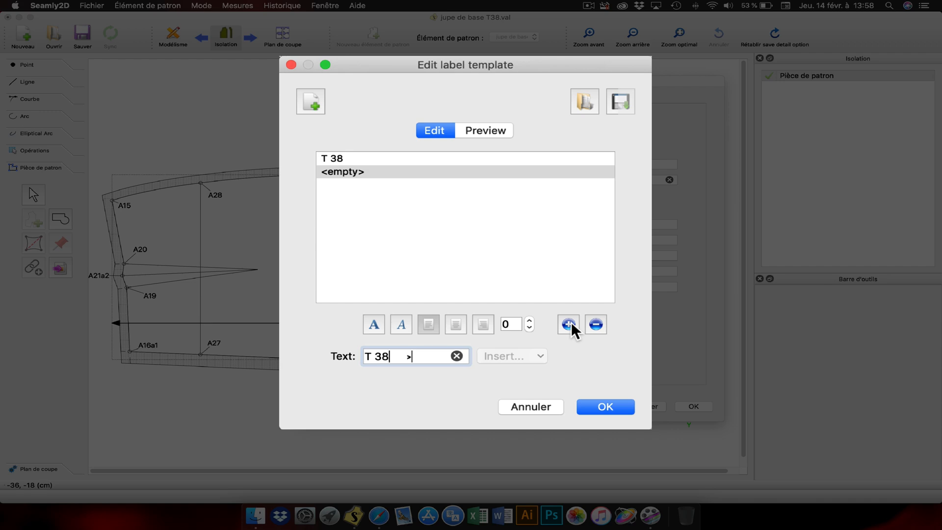
{"action": "key", "text": "BackSpace"}
{"action": "key", "text": "BackSpace"}
{"action": "key", "text": "BackSpace"}
{"action": "key", "text": "BackSpace"}
{"action": "key", "text": "BackSpace"}
{"action": "key", "text": "BackSpace"}
{"action": "key", "text": "BackSpace"}
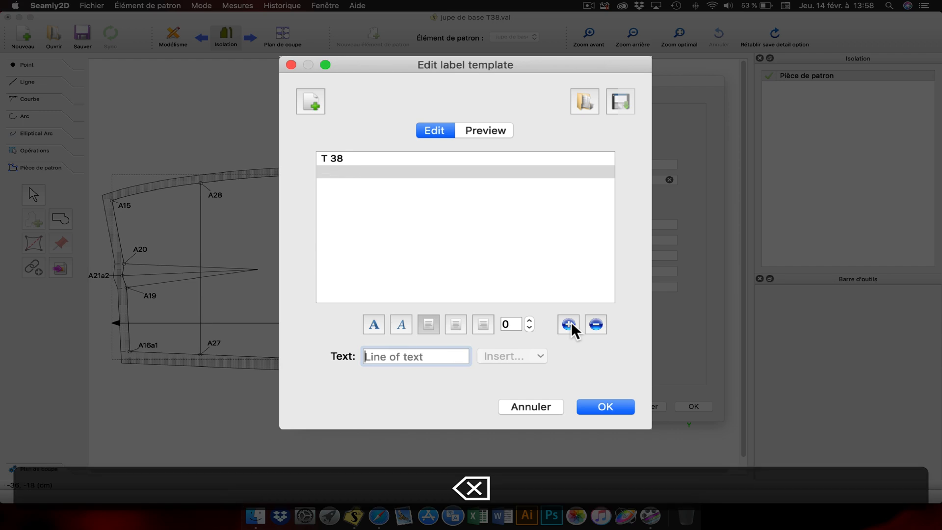
{"action": "type", "text": "do"}
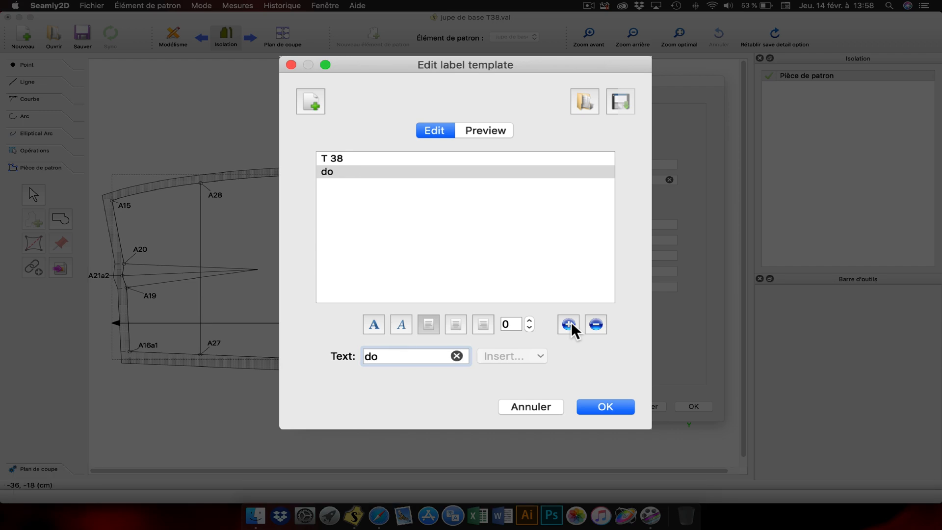
{"action": "key", "text": "BackSpace"}
{"action": "key", "text": "BackSpace"}
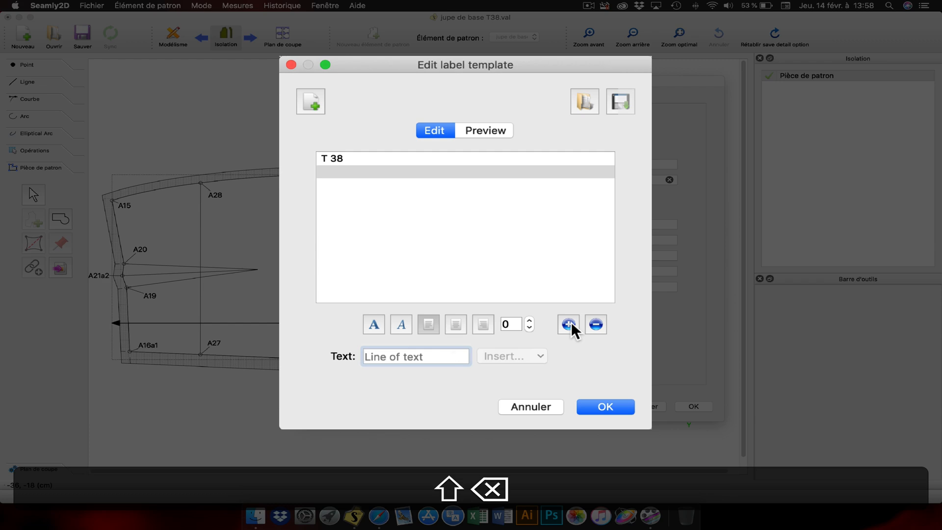
{"action": "type", "text": "DOS"}
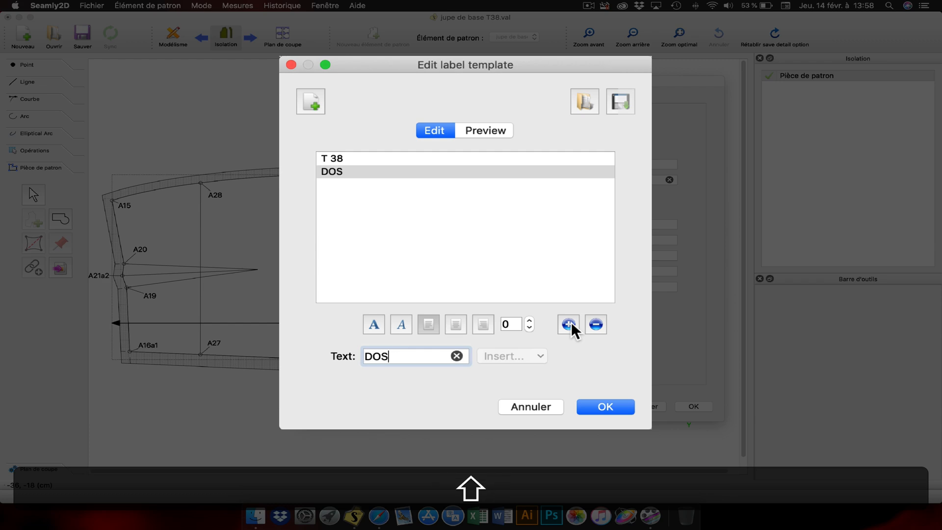
Step: Centre the "DOS" and "T 38" lines and look at the option for exporting the label template
{"action": "left_click", "coordinate": [454, 325]}
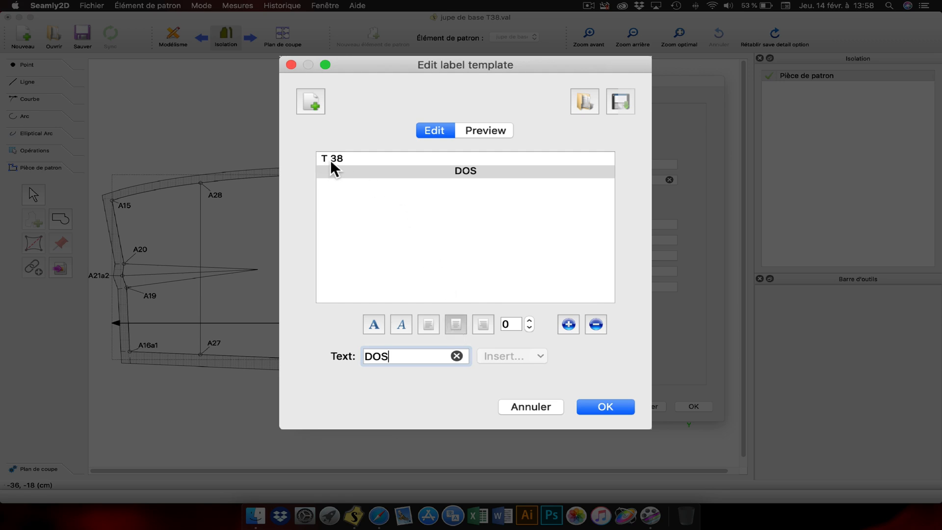
{"action": "left_click", "coordinate": [330, 159]}
{"action": "left_click", "coordinate": [456, 325]}
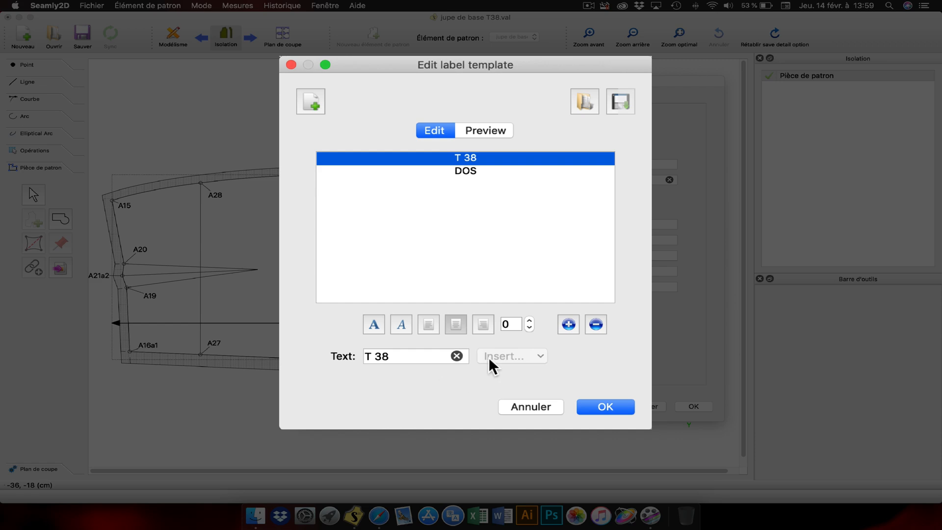
{"action": "left_click", "coordinate": [621, 104]}
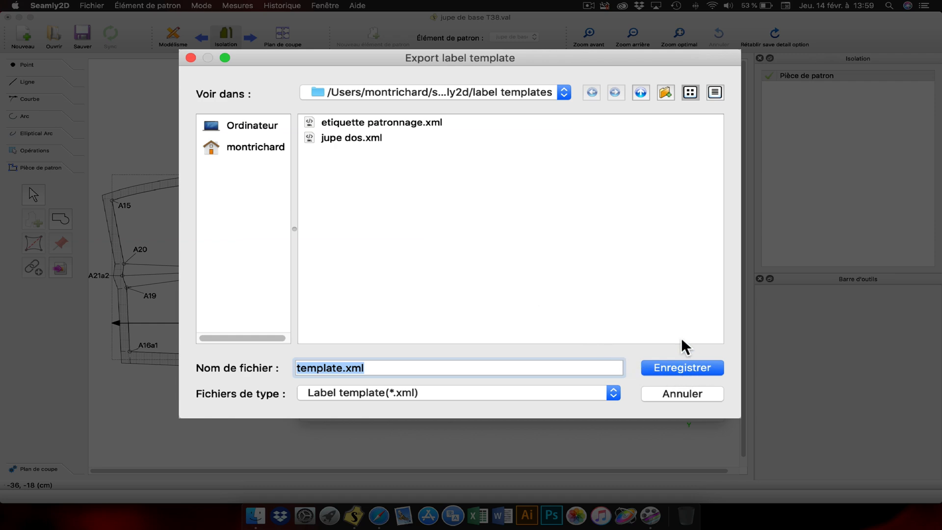
{"action": "left_click", "coordinate": [690, 391]}
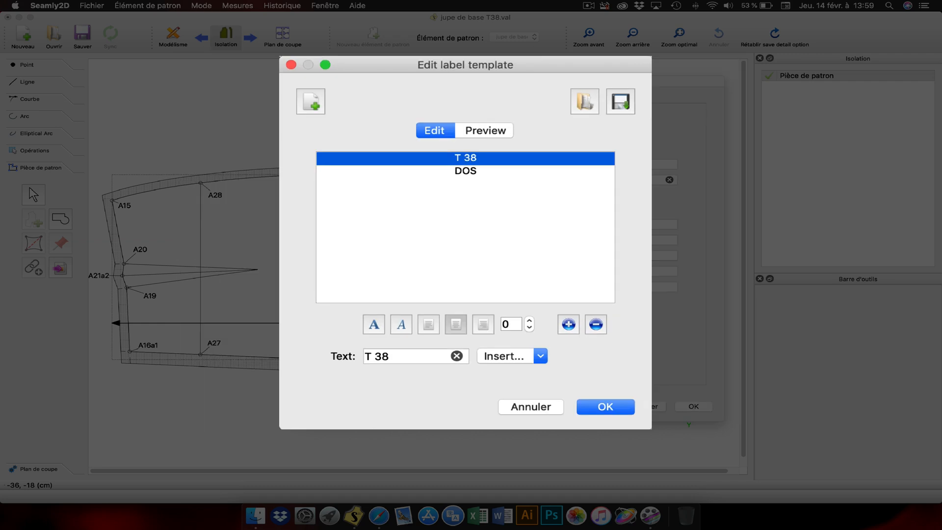
Step: Import the label template jupe dos.xml over the current one and review its lines
{"action": "left_click", "coordinate": [582, 101]}
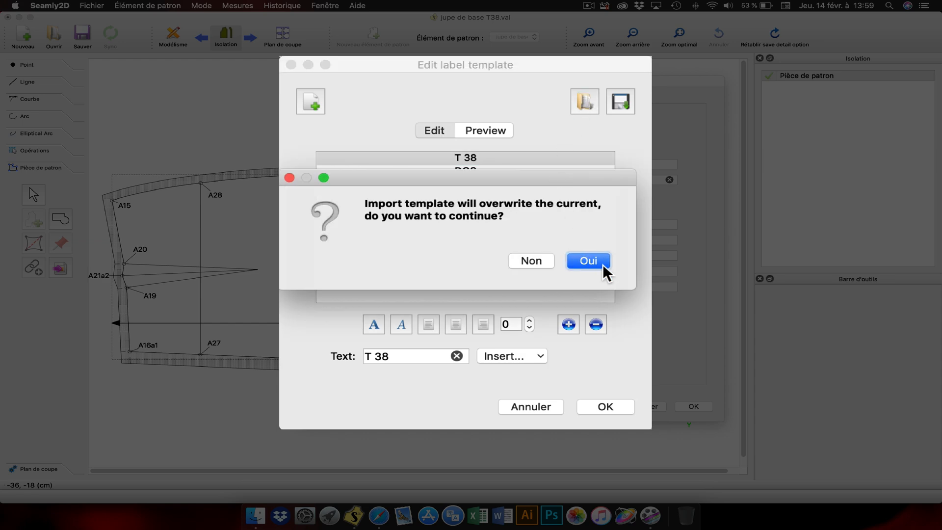
{"action": "left_click", "coordinate": [600, 264]}
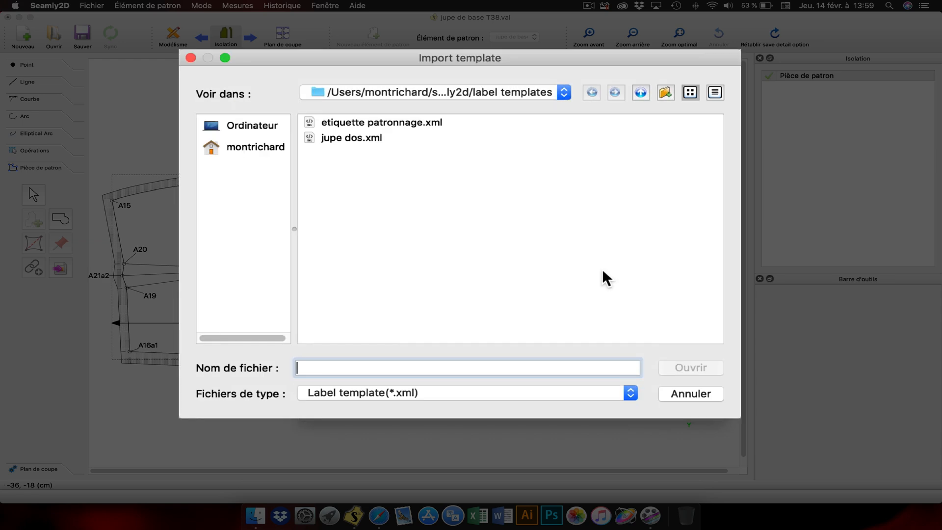
{"action": "left_click", "coordinate": [363, 139]}
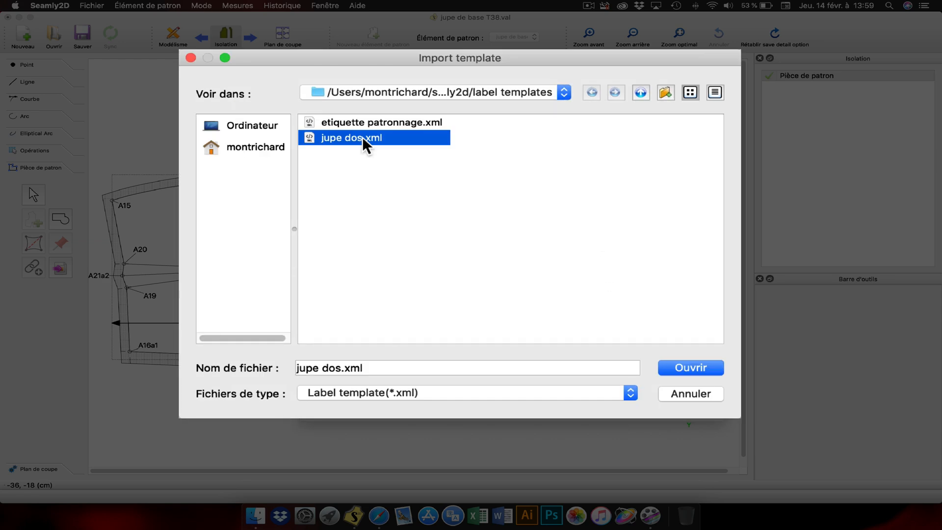
{"action": "left_click", "coordinate": [686, 369]}
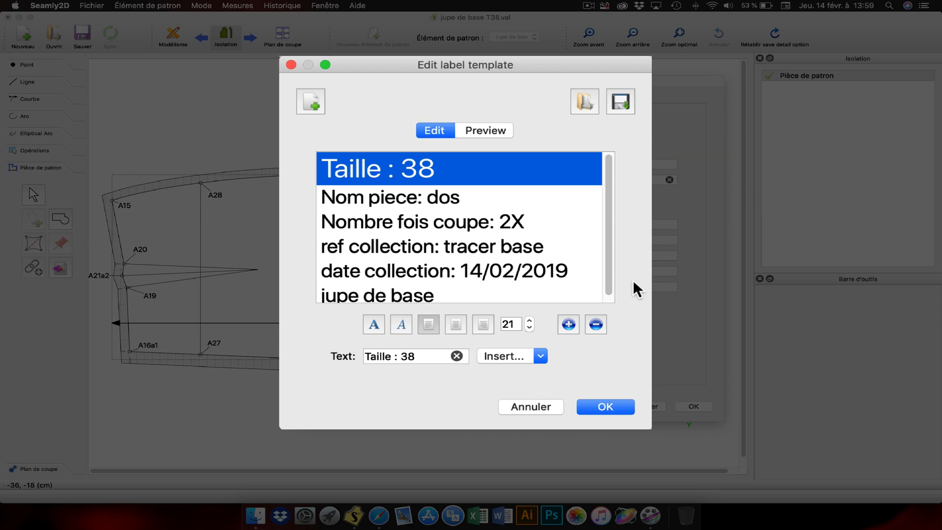
{"action": "left_click_drag", "start_coordinate": [608, 248], "coordinate": [609, 269]}
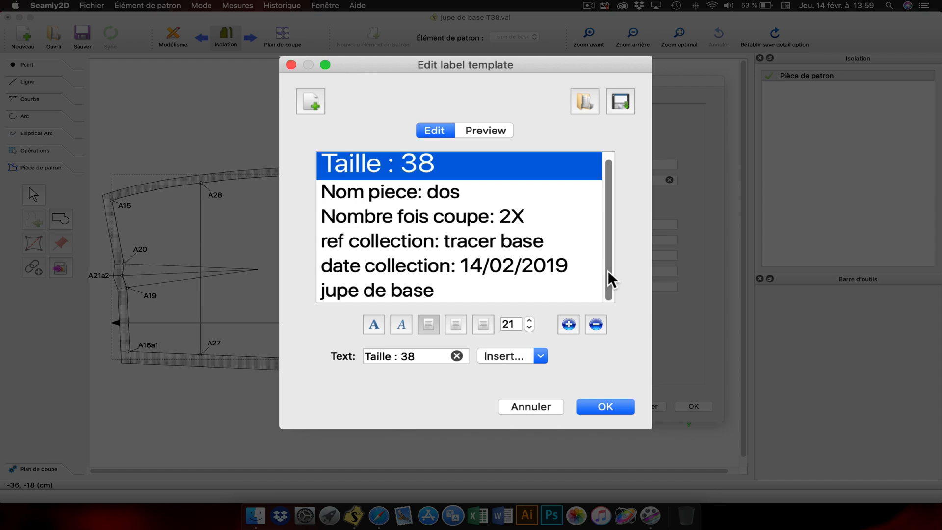
{"action": "left_click", "coordinate": [542, 357]}
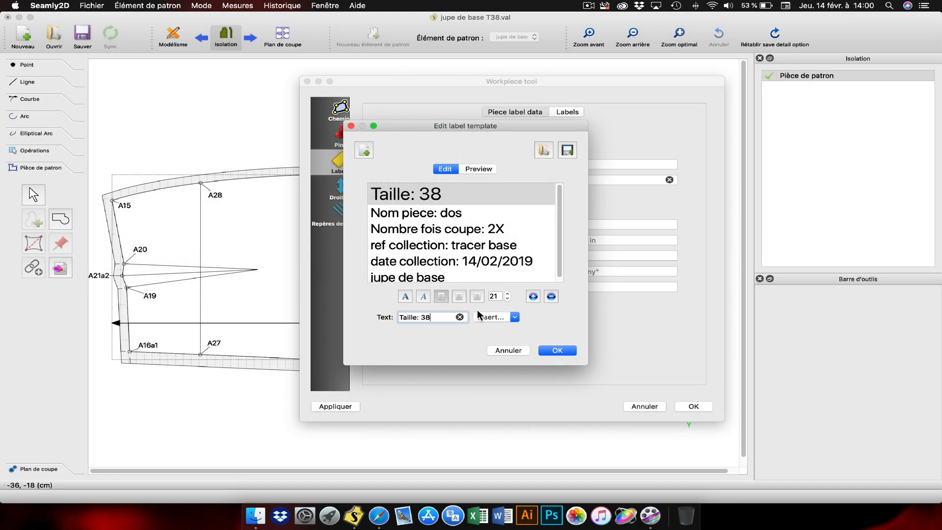
Step: Capitalise the reference line so it reads "ref collection: Tracer base" and accept the label template
{"action": "left_click", "coordinate": [446, 247]}
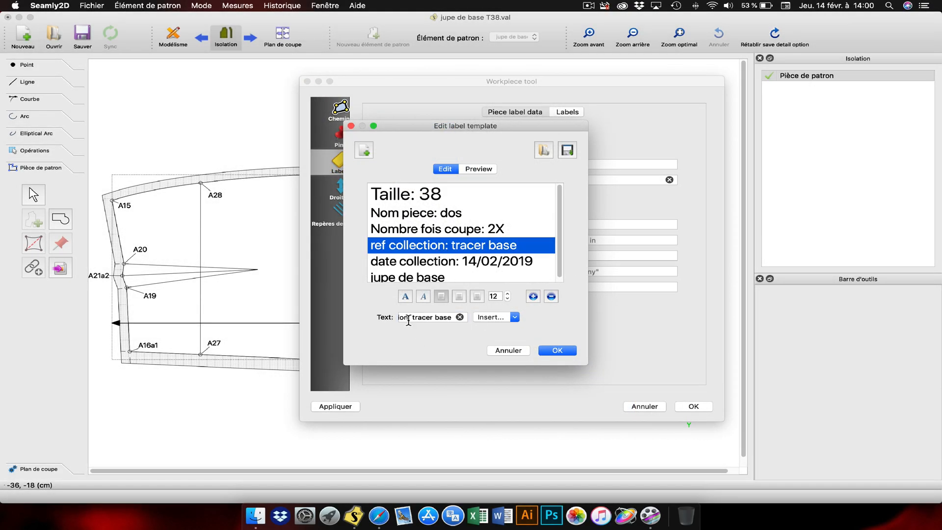
{"action": "left_click_drag", "start_coordinate": [415, 318], "coordinate": [414, 353]}
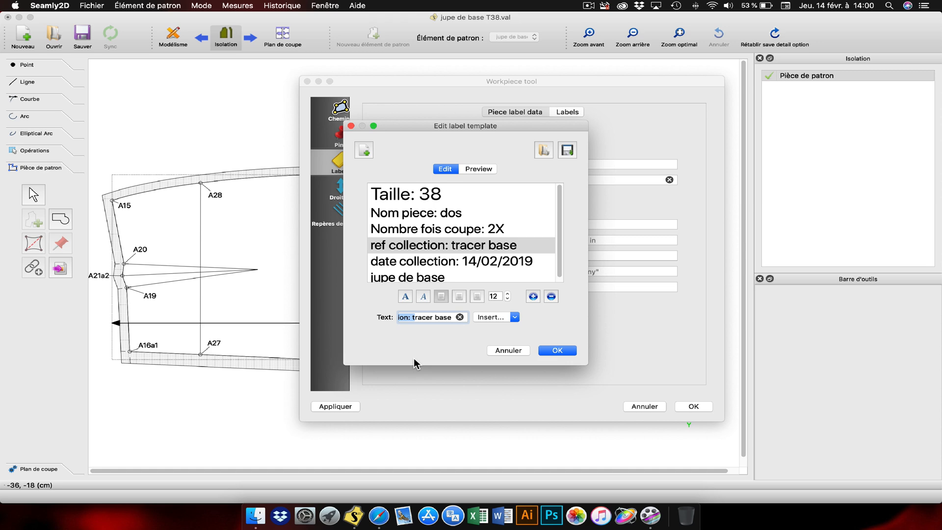
{"action": "left_click", "coordinate": [410, 317]}
{"action": "key", "text": "BackSpace"}
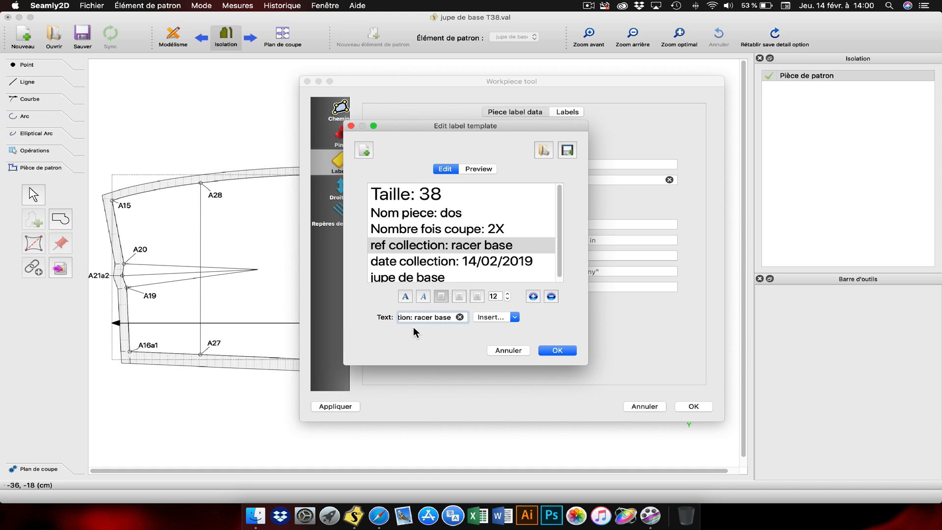
{"action": "type", "text": "T"}
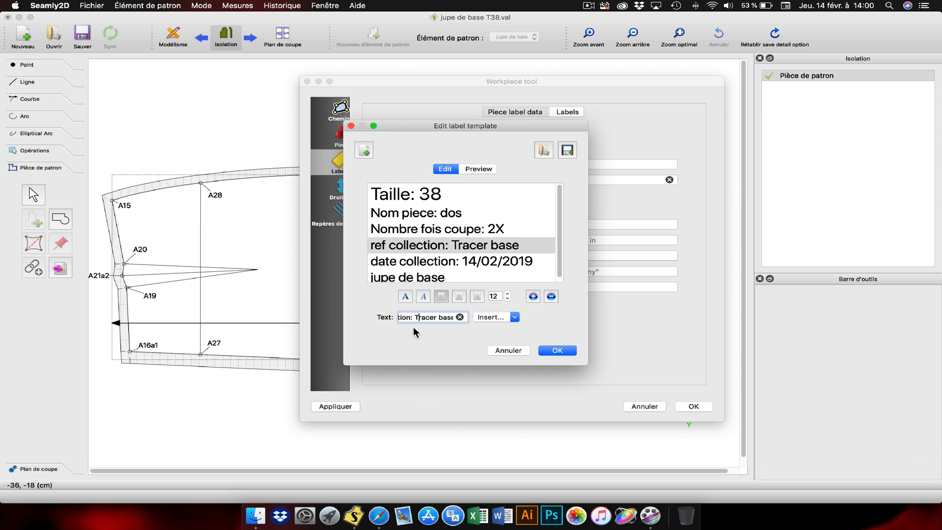
{"action": "left_click", "coordinate": [558, 351]}
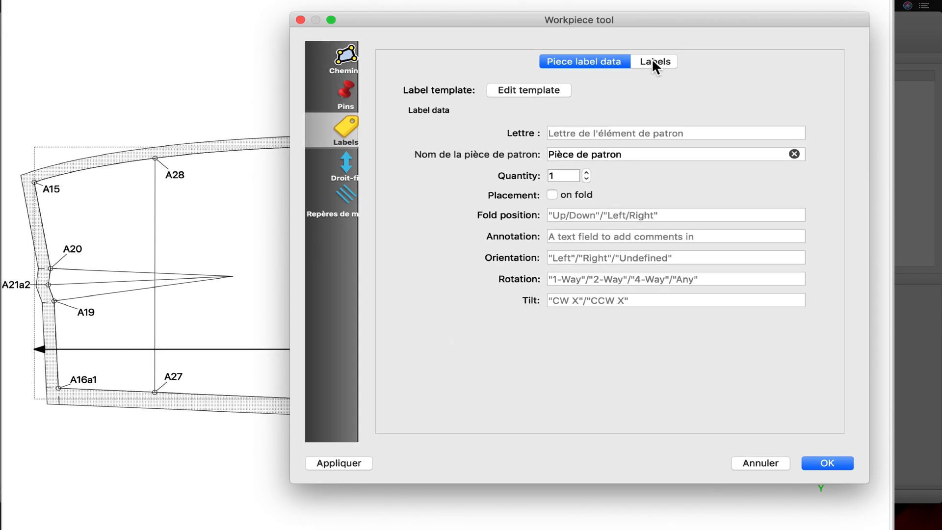
Step: Make the pattern piece label visible with a width of 10 cm, height of 7 cm and angle of 90°, and accept the piece options
{"action": "left_click", "coordinate": [567, 112]}
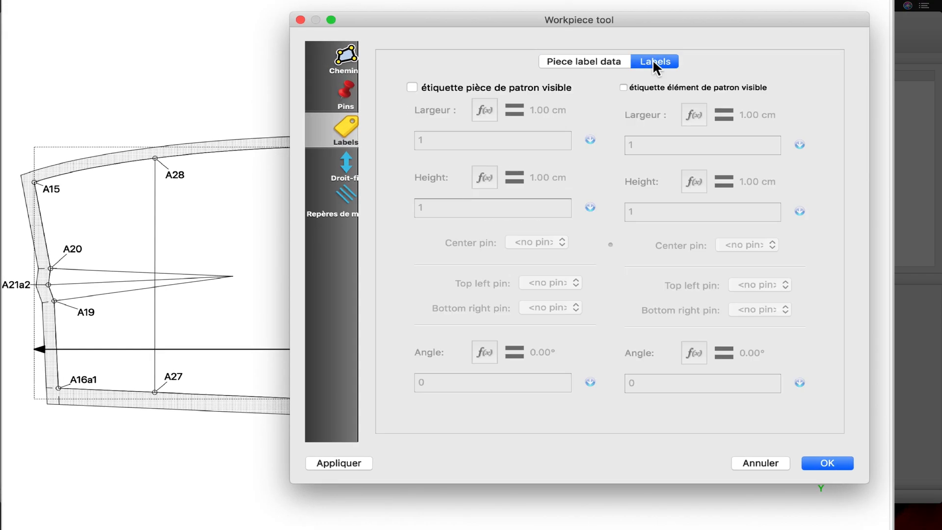
{"action": "left_click", "coordinate": [413, 87]}
{"action": "left_click_drag", "start_coordinate": [445, 140], "coordinate": [407, 144]}
{"action": "type", "text": "10"}
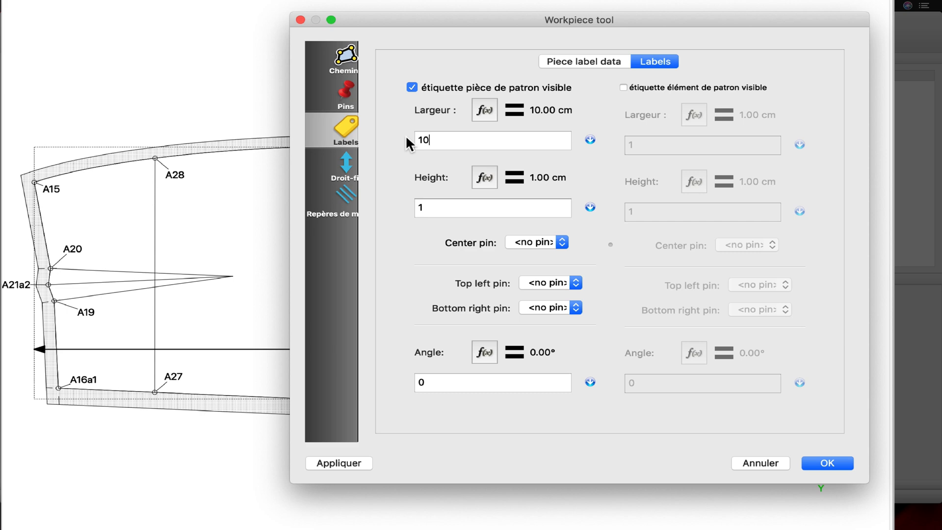
{"action": "left_click_drag", "start_coordinate": [426, 208], "coordinate": [406, 206]}
{"action": "type", "text": "7"}
{"action": "left_click_drag", "start_coordinate": [432, 381], "coordinate": [391, 378]}
{"action": "type", "text": "90"}
{"action": "left_click", "coordinate": [343, 463]}
{"action": "left_click_drag", "start_coordinate": [595, 18], "coordinate": [245, 53]}
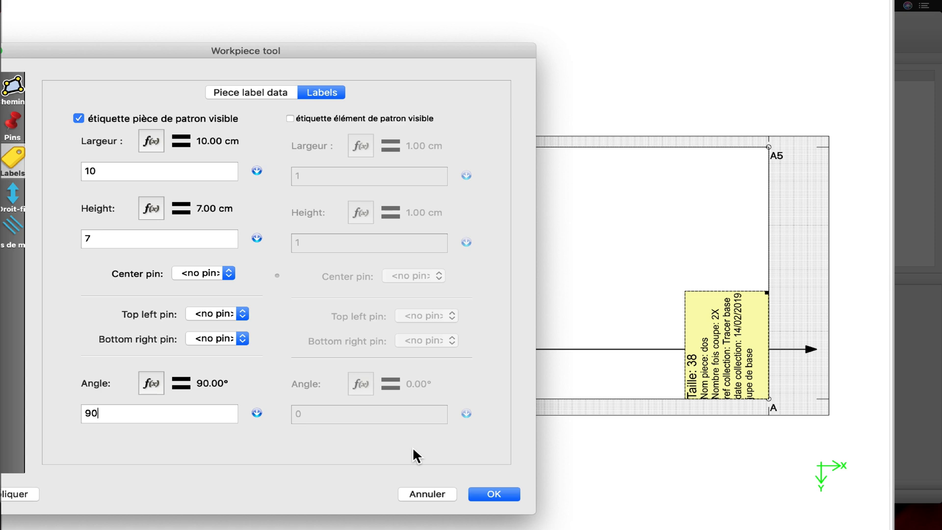
{"action": "left_click", "coordinate": [502, 494]}
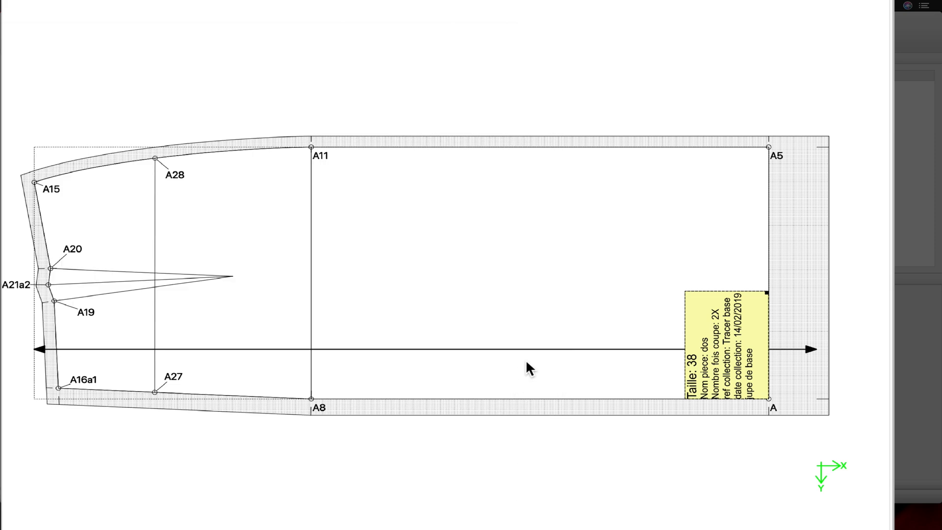
Step: Move the label inside the piece, beside the A8–A11 line and clear of the grainline, and deselect it
{"action": "left_click_drag", "start_coordinate": [730, 323], "coordinate": [373, 255]}
{"action": "left_click", "coordinate": [368, 447]}
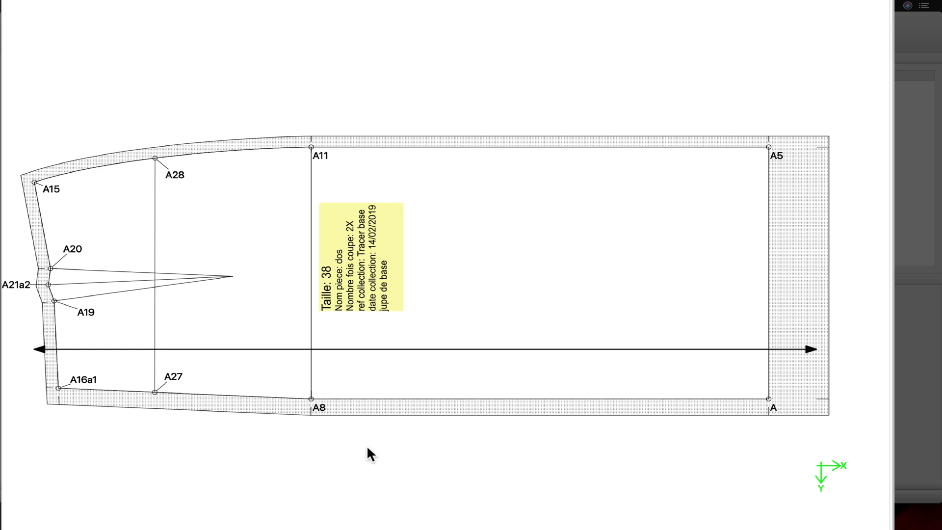